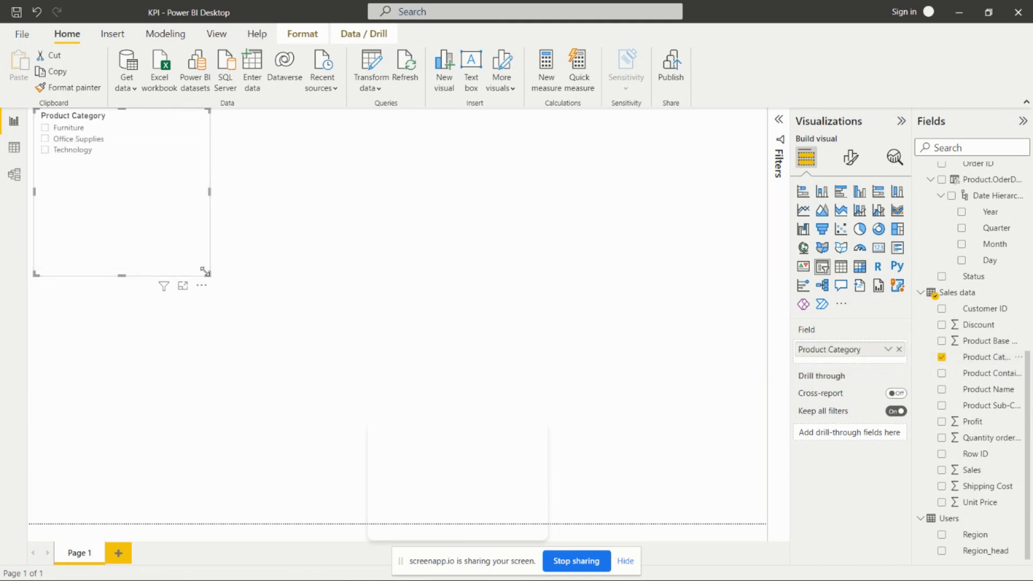
Step: Shrink the Product Category slicer to fit its three options and shift it slightly within the upper-left area of the page
drag(206, 271, 173, 170)
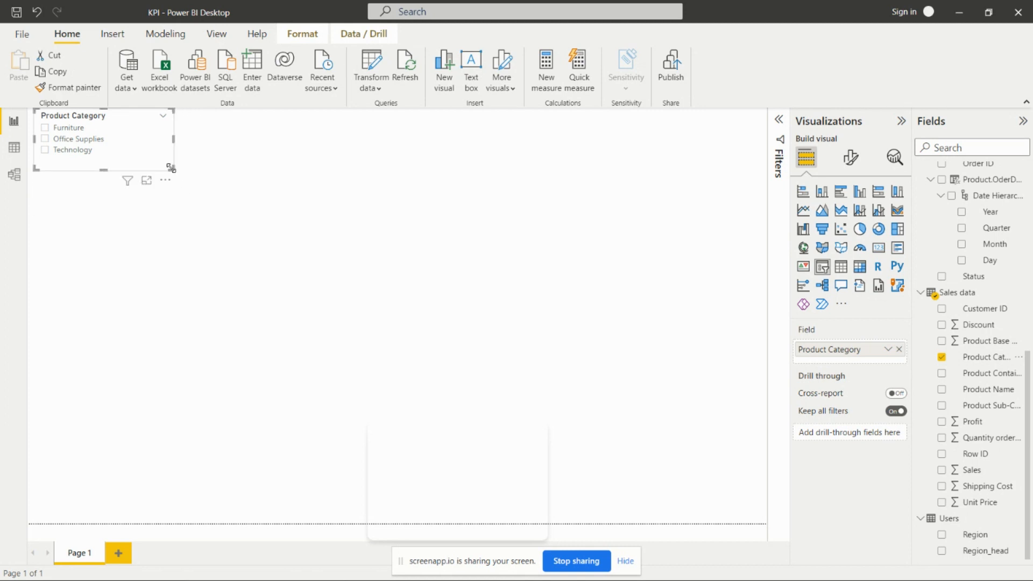
drag(112, 152, 119, 170)
click(249, 165)
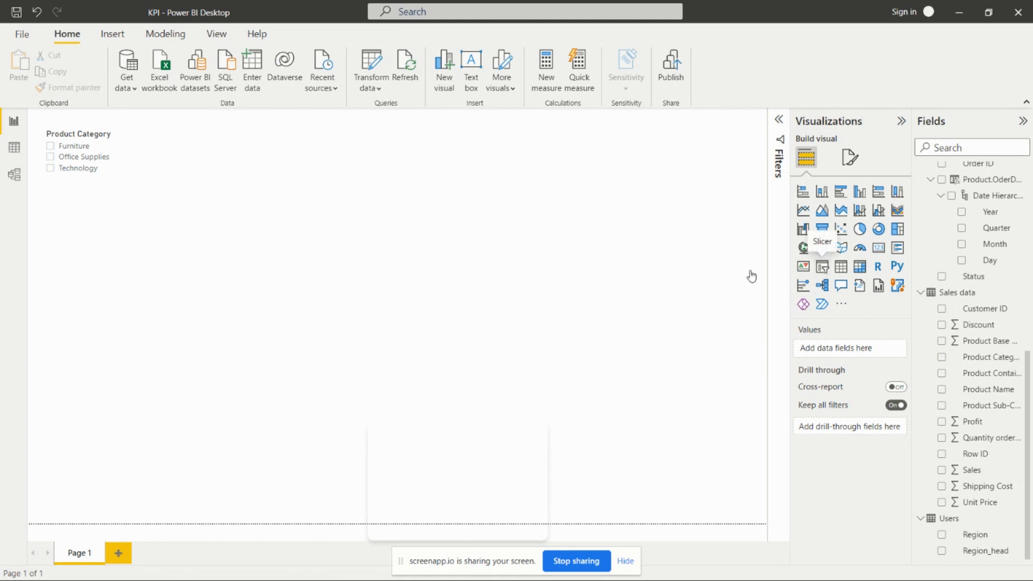
Step: Add a second slicer on Product Name and place it beside the Product Category slicer
click(823, 266)
drag(172, 264, 272, 171)
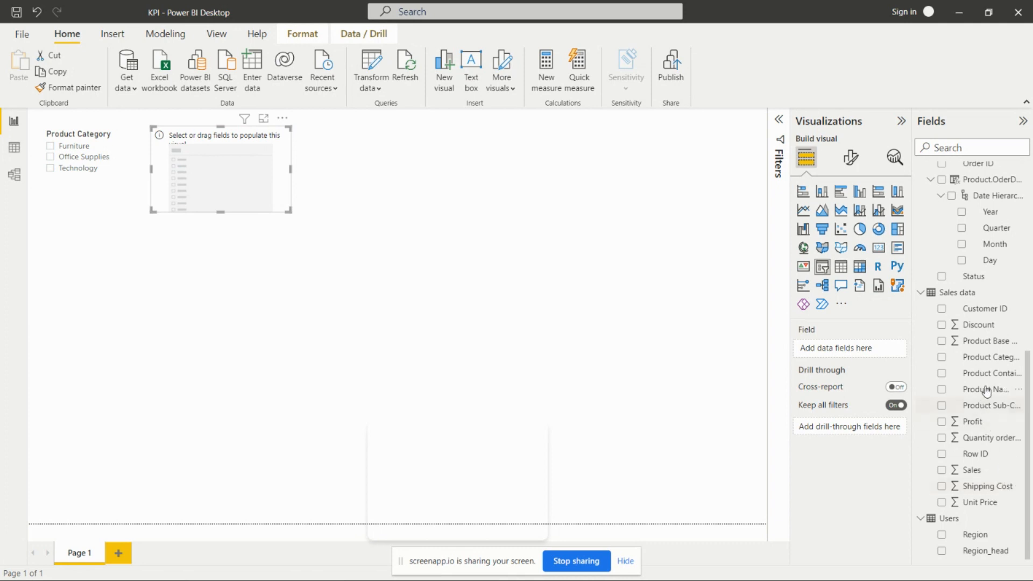
drag(986, 389, 835, 355)
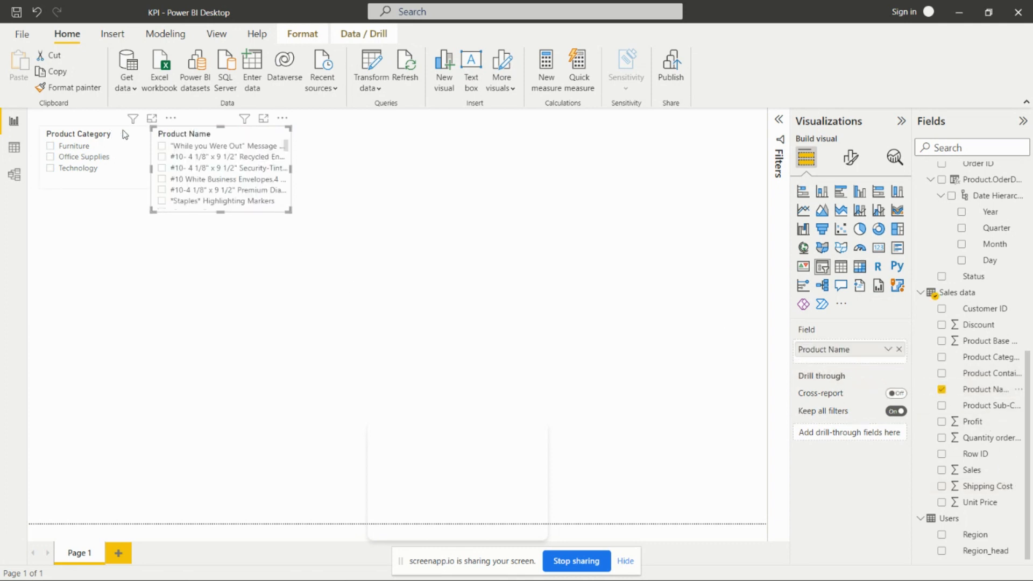
click(162, 146)
click(161, 147)
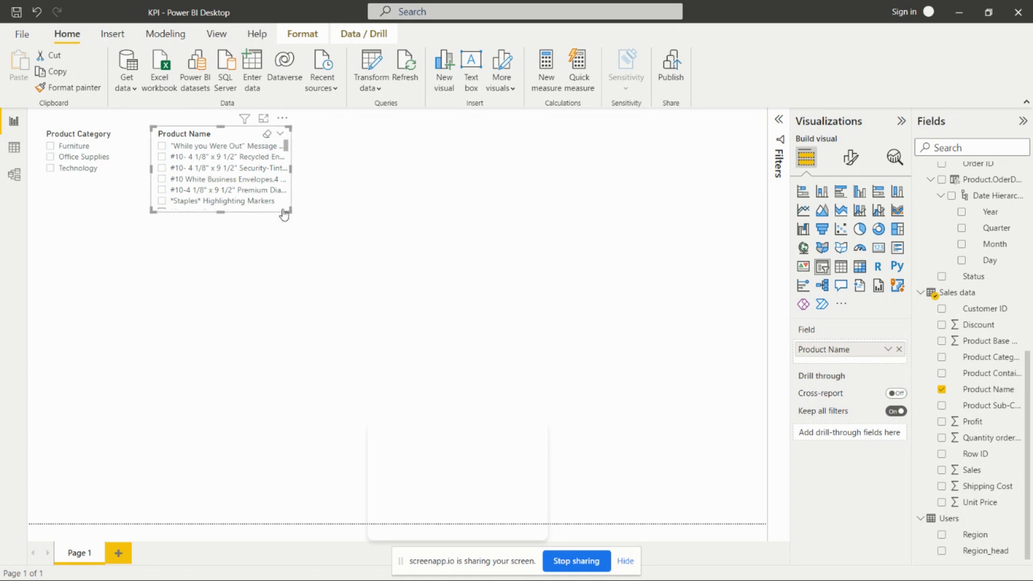
click(368, 208)
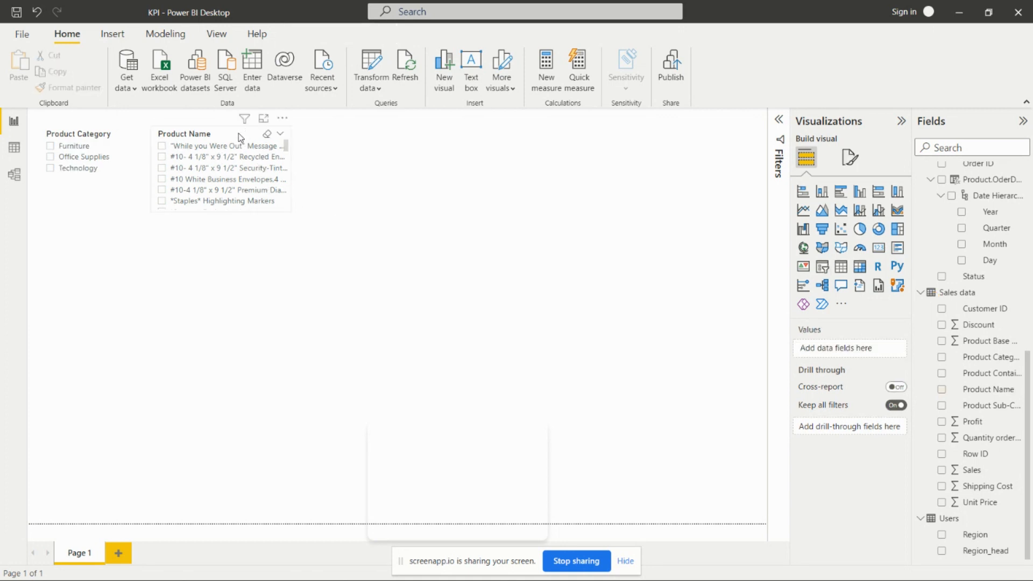
drag(242, 141, 244, 146)
click(369, 178)
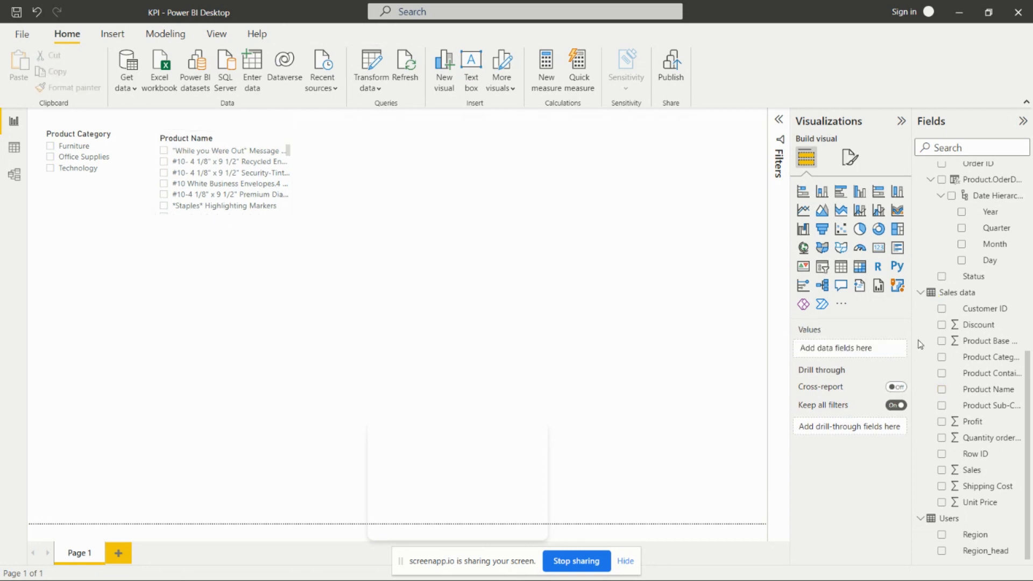
Step: Add an enlarged pie chart to the right of the slicers, with Product Category as legend and Sales as values
click(860, 230)
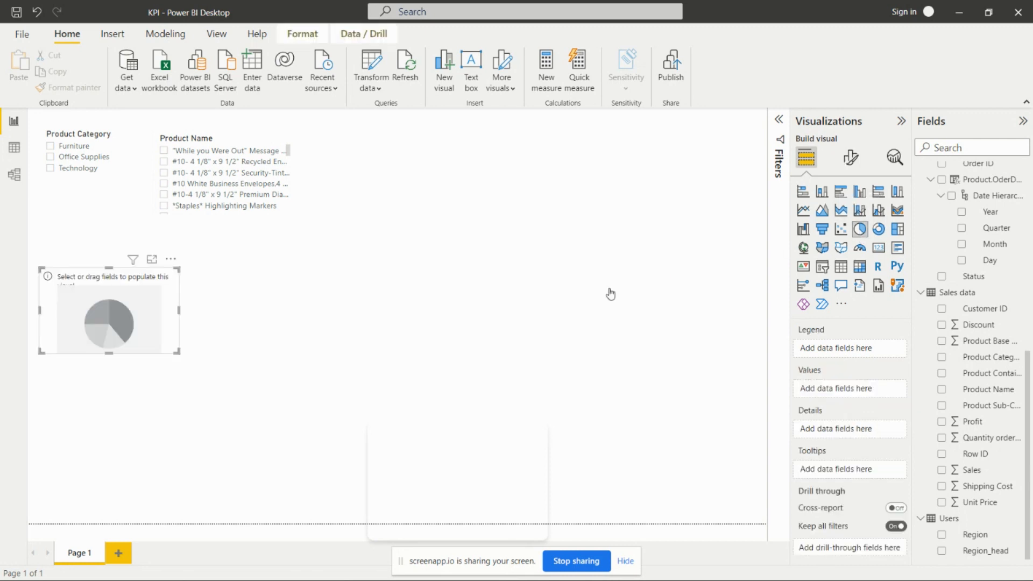
drag(110, 352, 110, 431)
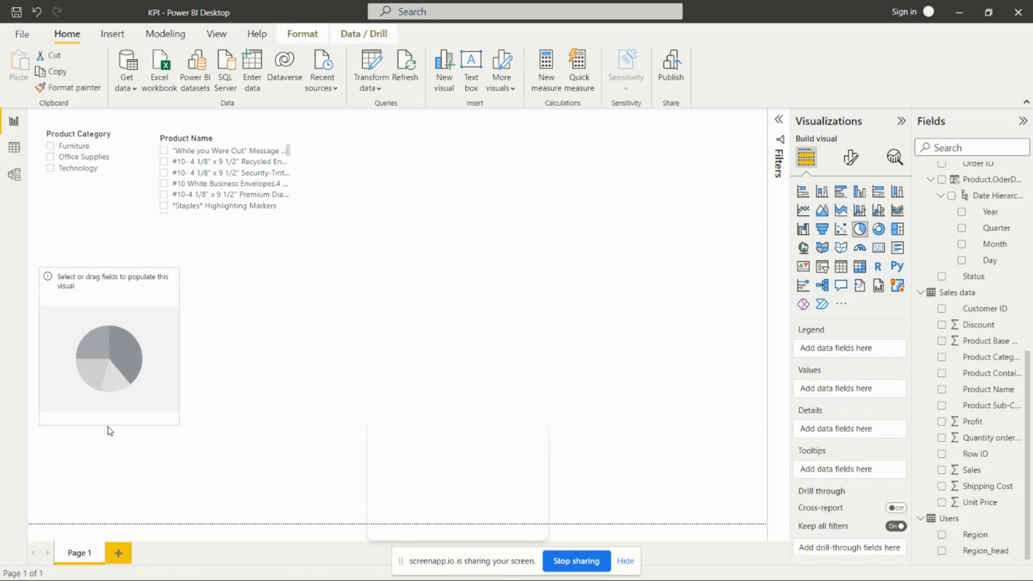
drag(115, 338, 524, 221)
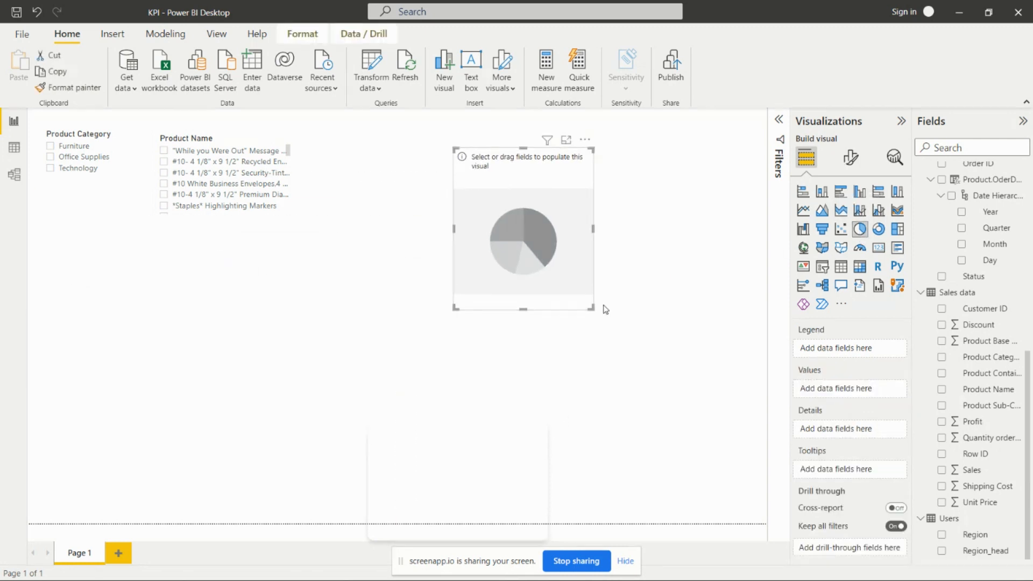
drag(593, 310, 677, 341)
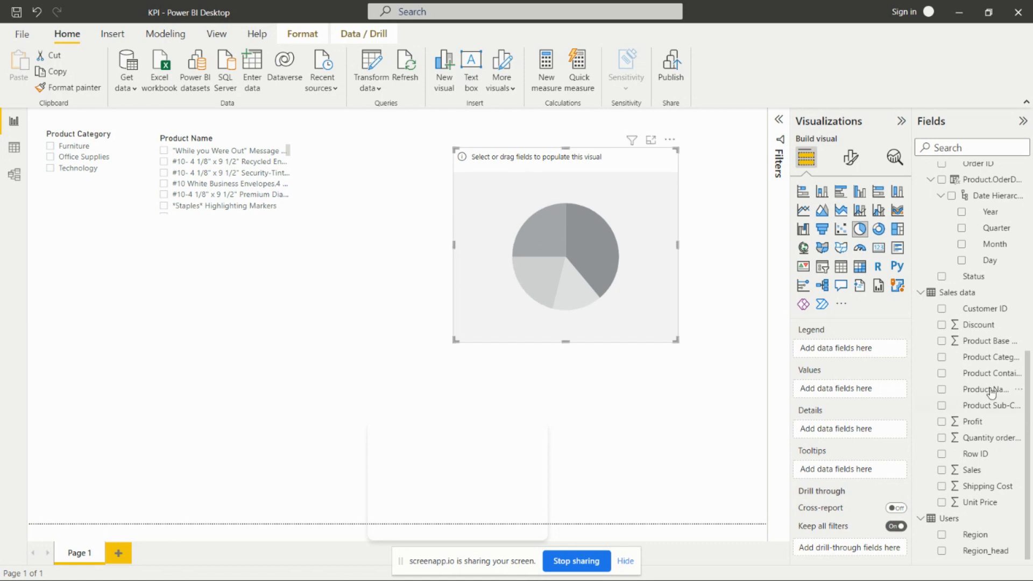
drag(985, 359, 841, 357)
mouse_move(966, 471)
mouse_down()
mouse_move(867, 447)
mouse_move(829, 408)
mouse_up()
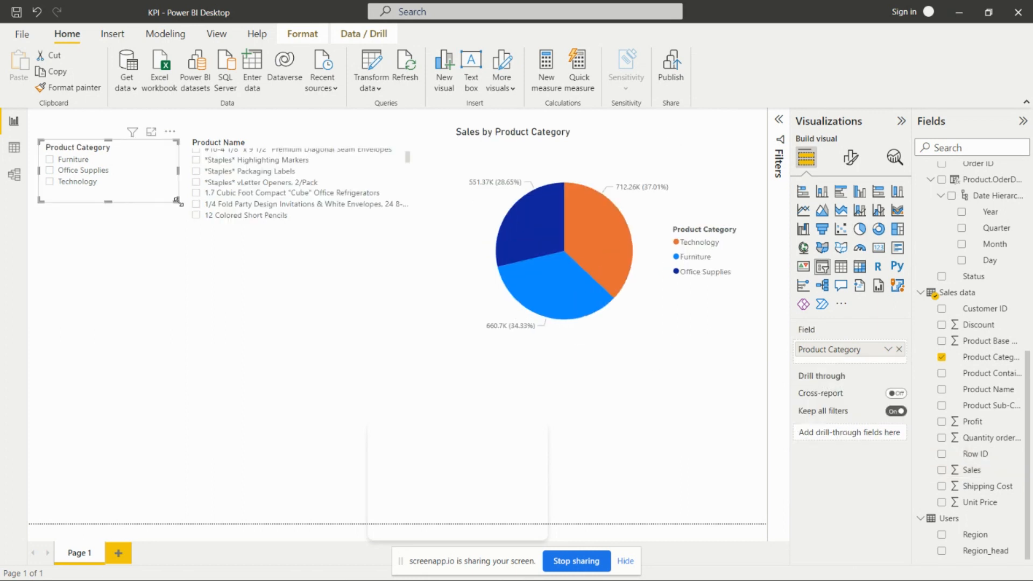
Step: Enlarge the Product Category slicer slightly, display it as a dropdown and check its expanded option list
drag(179, 204, 185, 212)
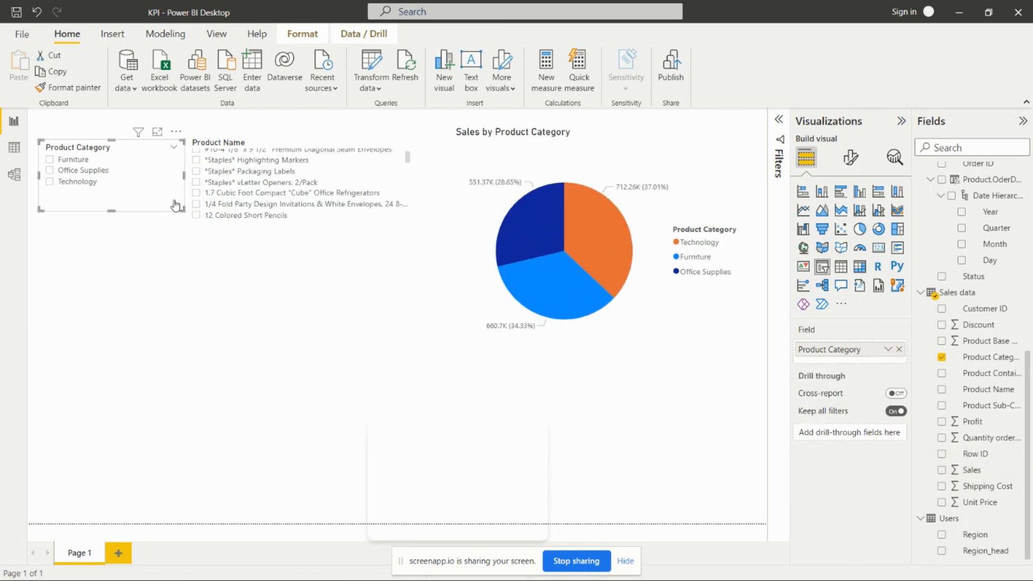
click(174, 149)
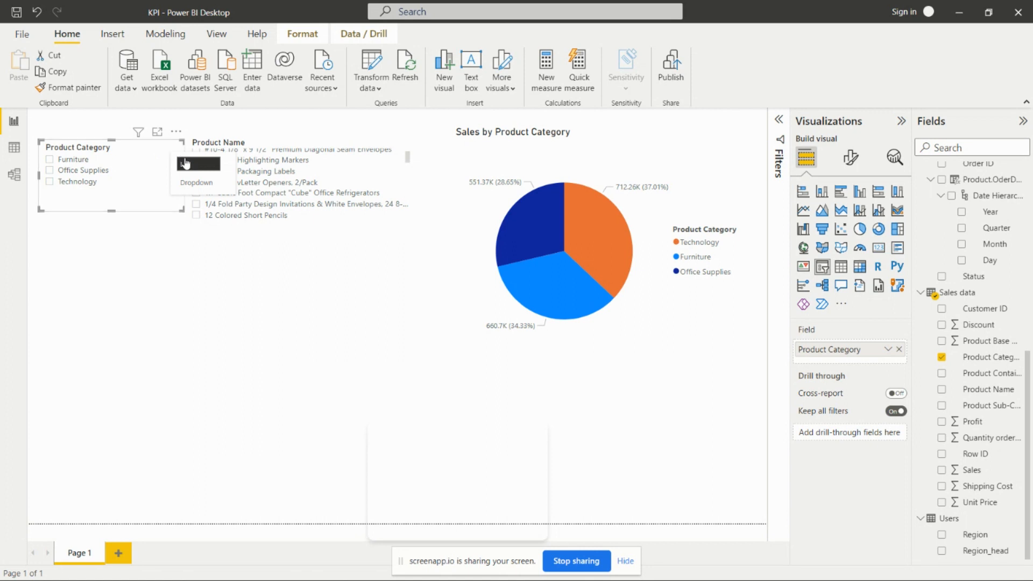
click(187, 166)
click(175, 149)
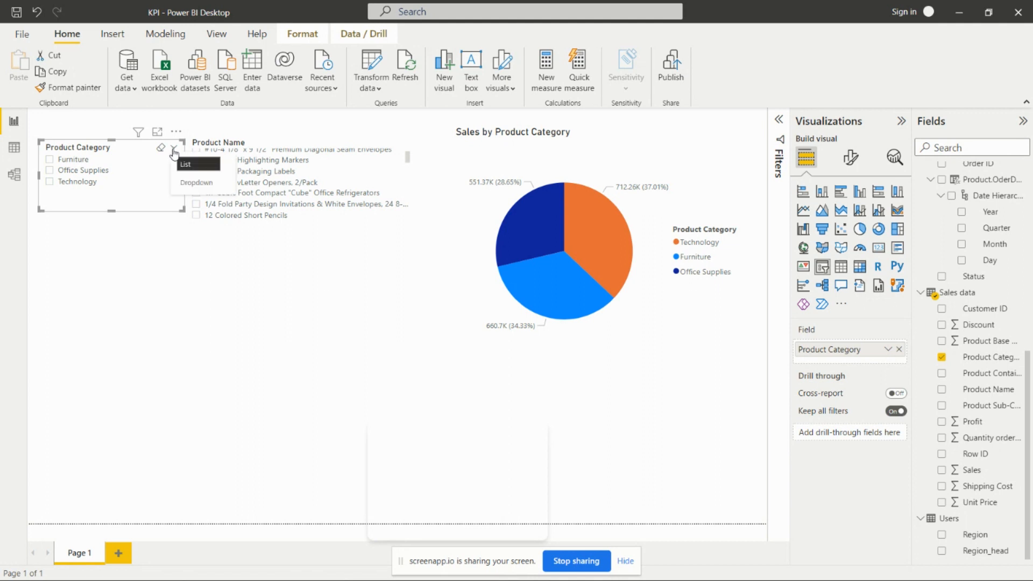
click(185, 183)
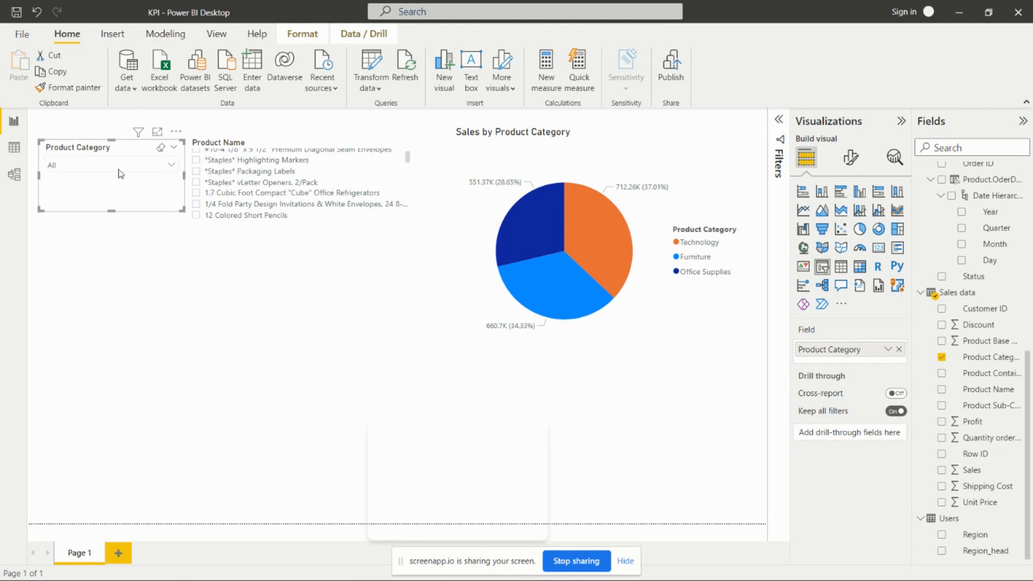
click(172, 167)
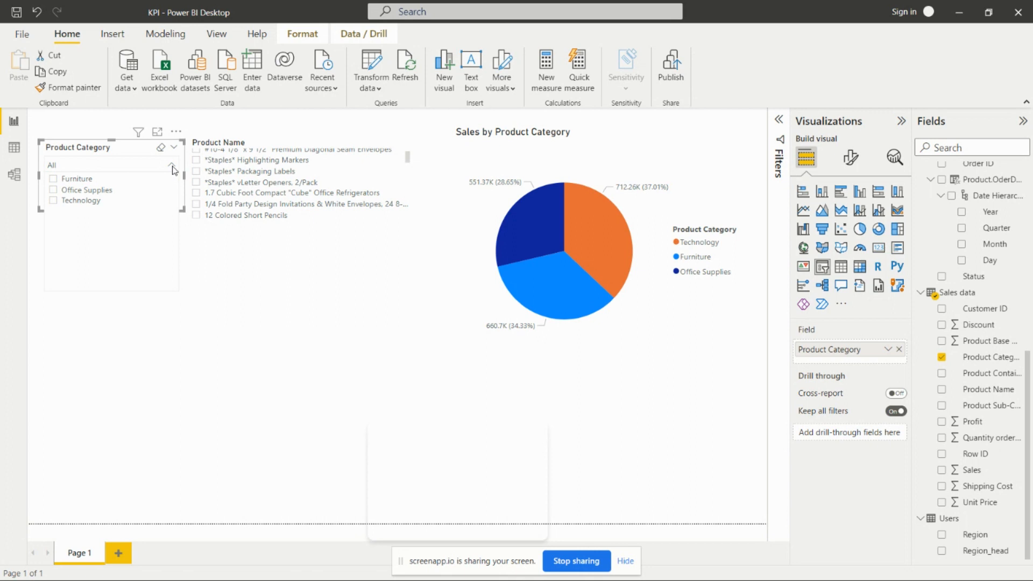
click(172, 166)
Step: Examine the additional options of the Product Category slicer, including its axis sorting choices
click(176, 132)
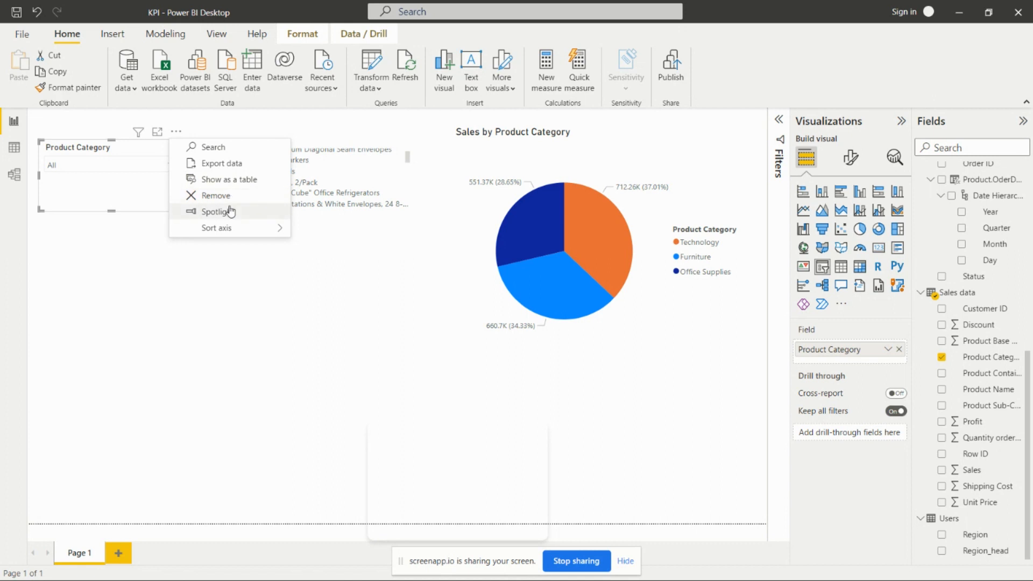
mouse_move(248, 233)
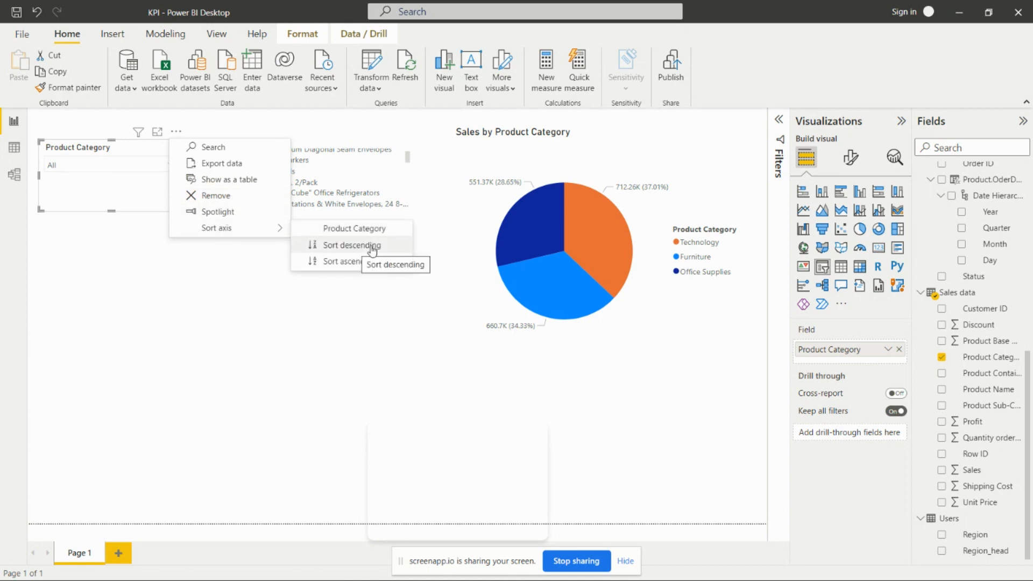
click(167, 237)
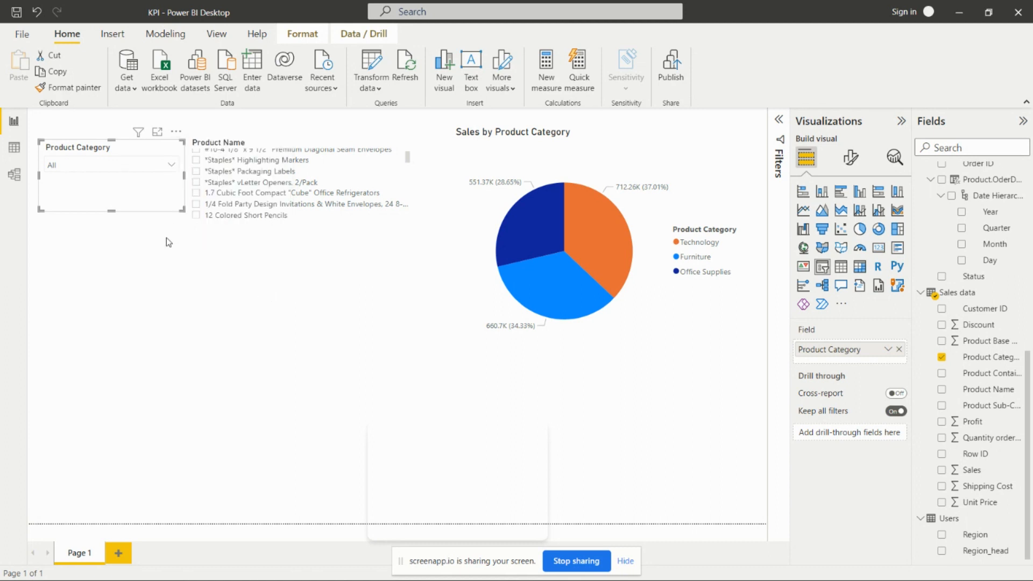
click(362, 285)
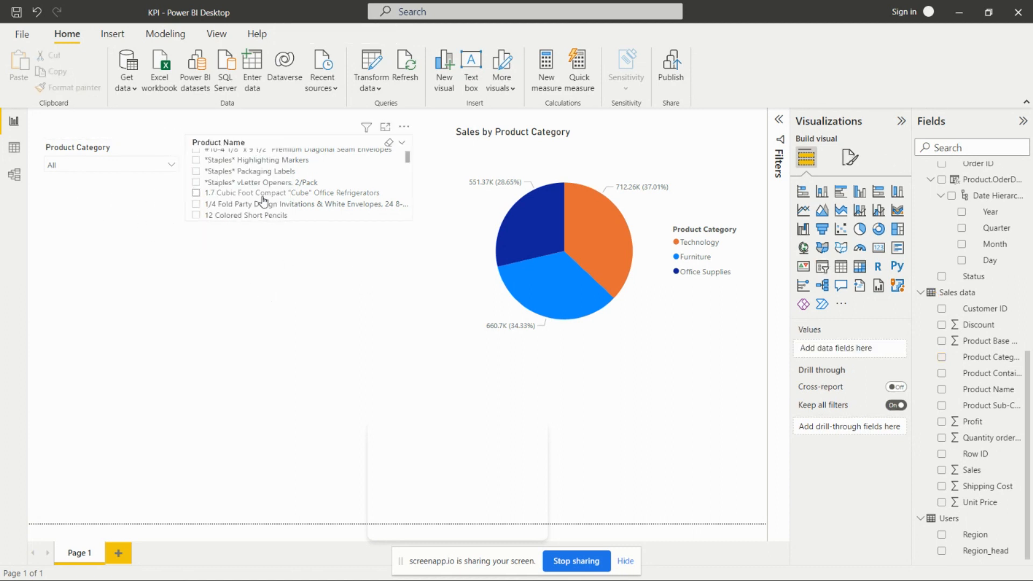
Step: Switch the Product Category slicer back to list display and select Furniture
click(173, 167)
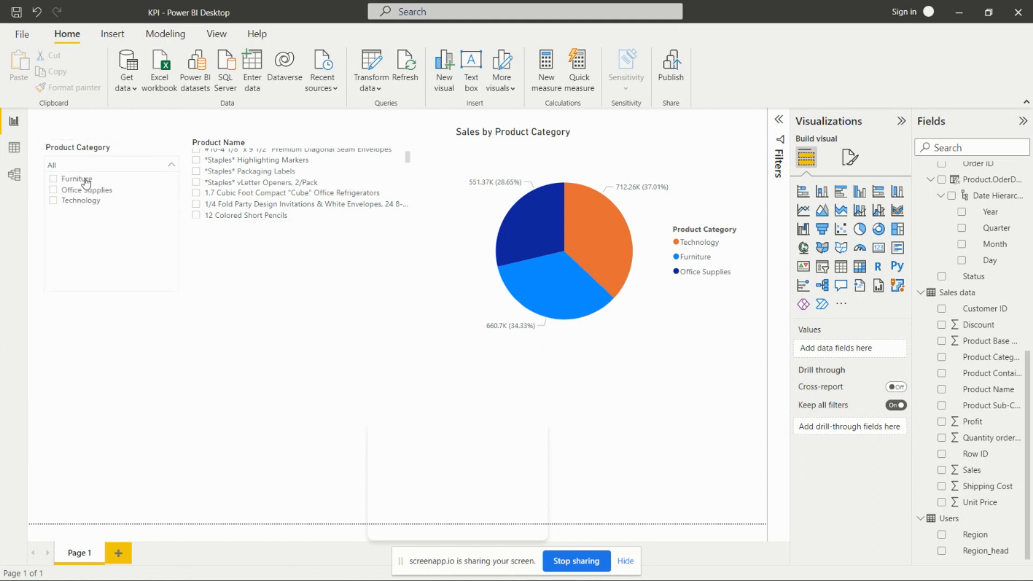
click(172, 164)
click(174, 148)
click(183, 164)
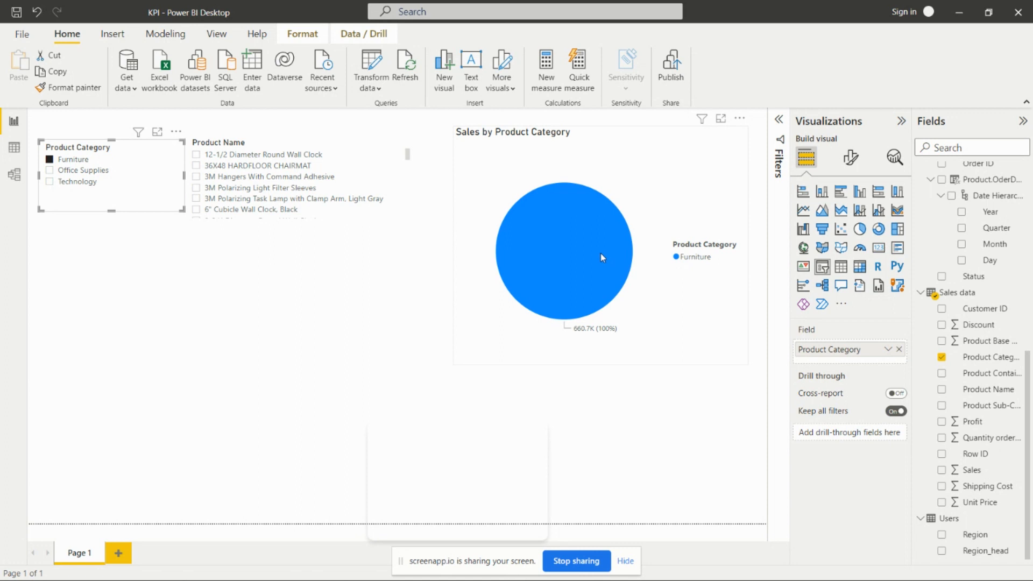
Step: Filter the pie chart by Office Supplies and by Technology, then multi-select both categories and inspect the chart's slices
click(50, 171)
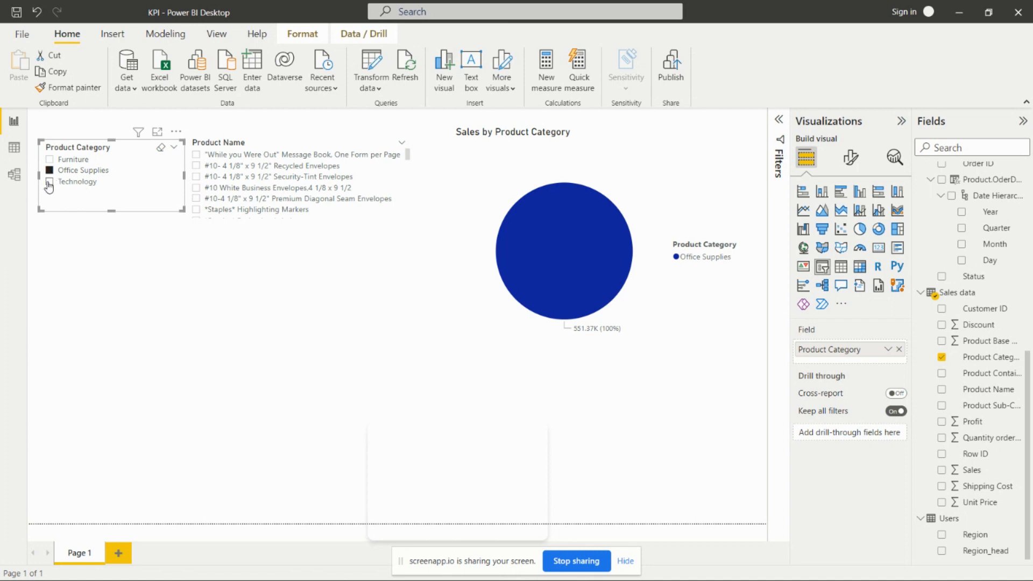
click(49, 182)
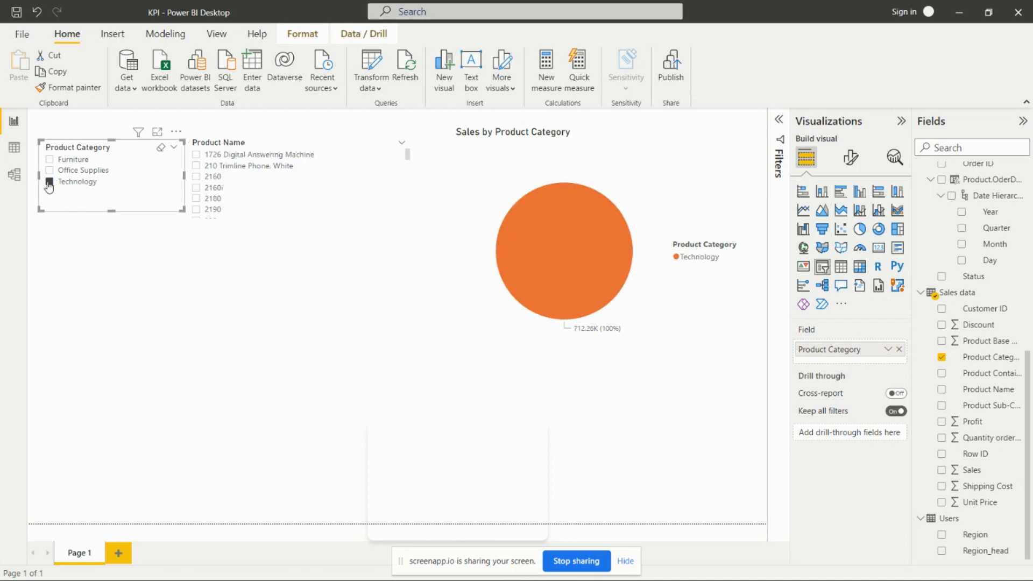
ctrl+click(50, 170)
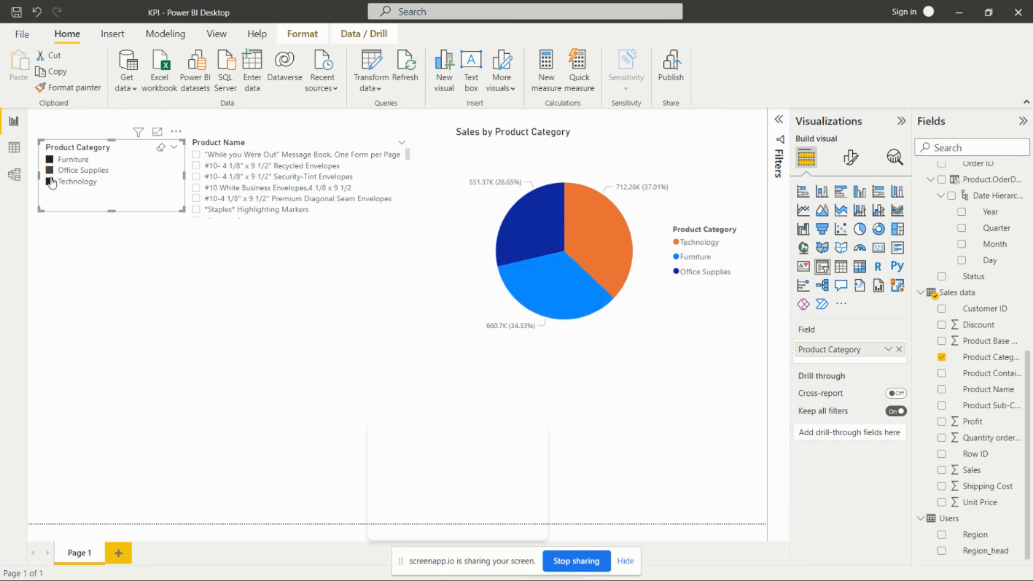
click(51, 171)
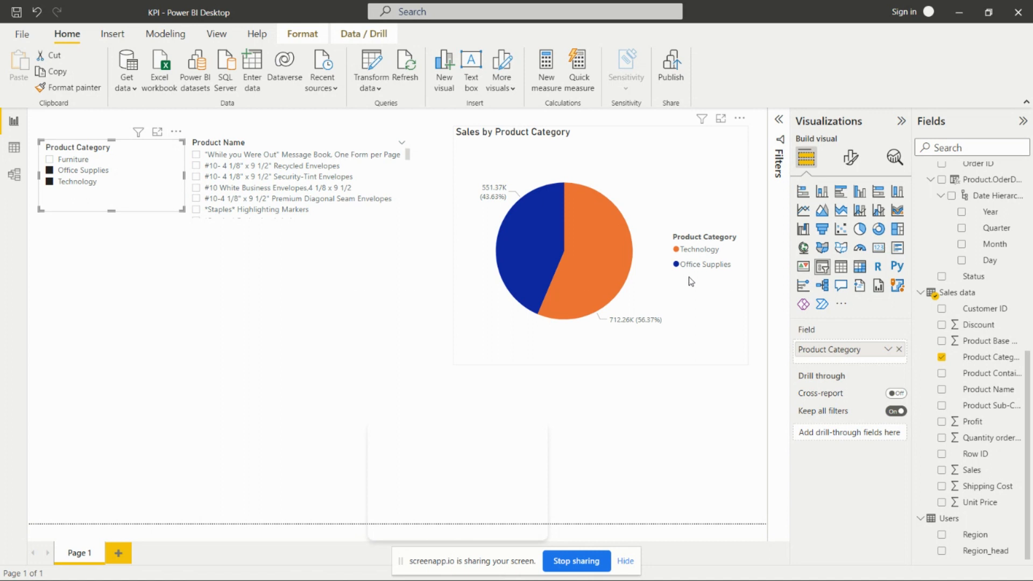
mouse_move(658, 323)
mouse_move(520, 238)
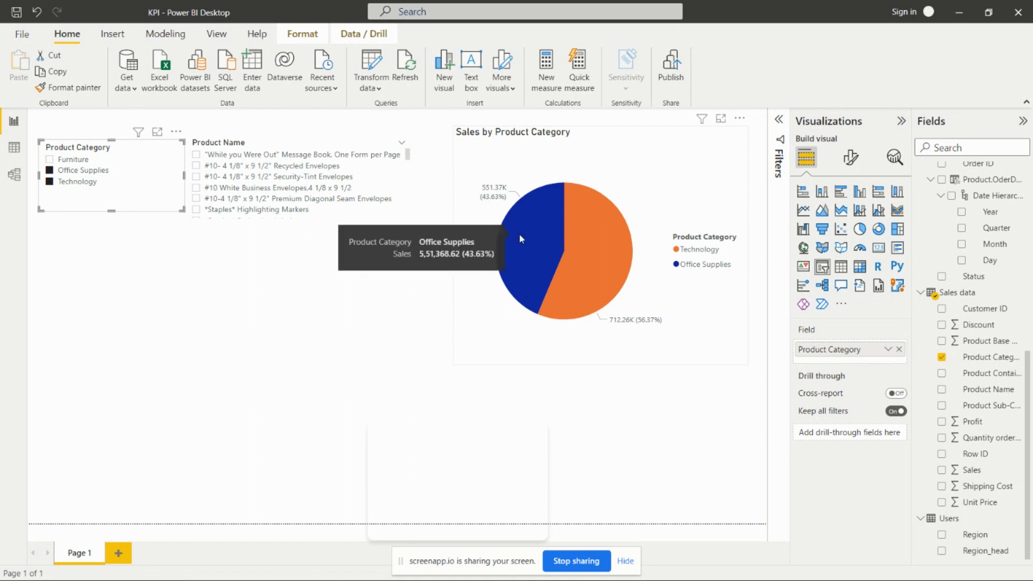
Step: Filter the chart by the "While you Were Out" message book, then by #10 recycled envelopes, and clear the Product Name selection
click(198, 156)
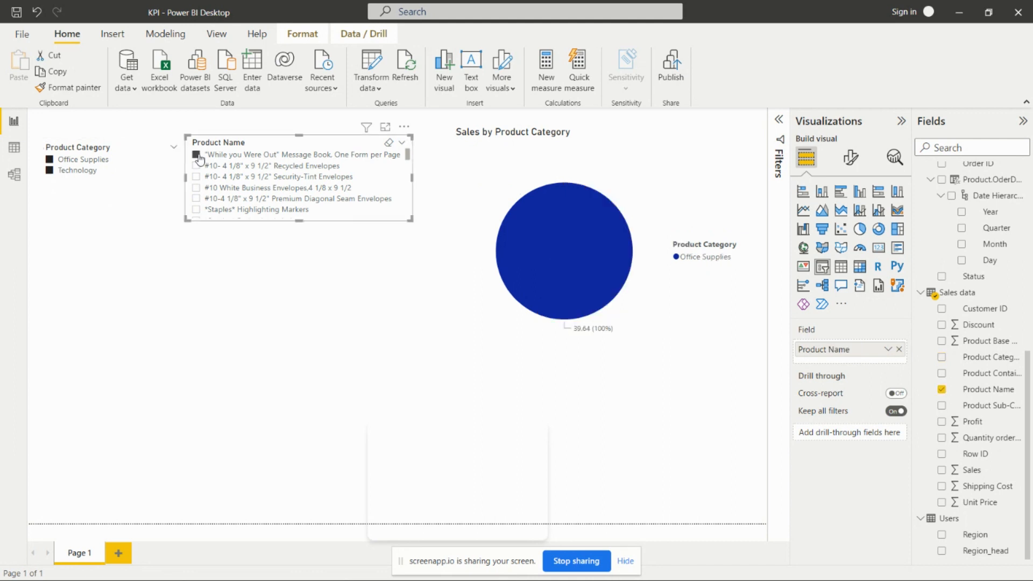
click(197, 166)
click(393, 251)
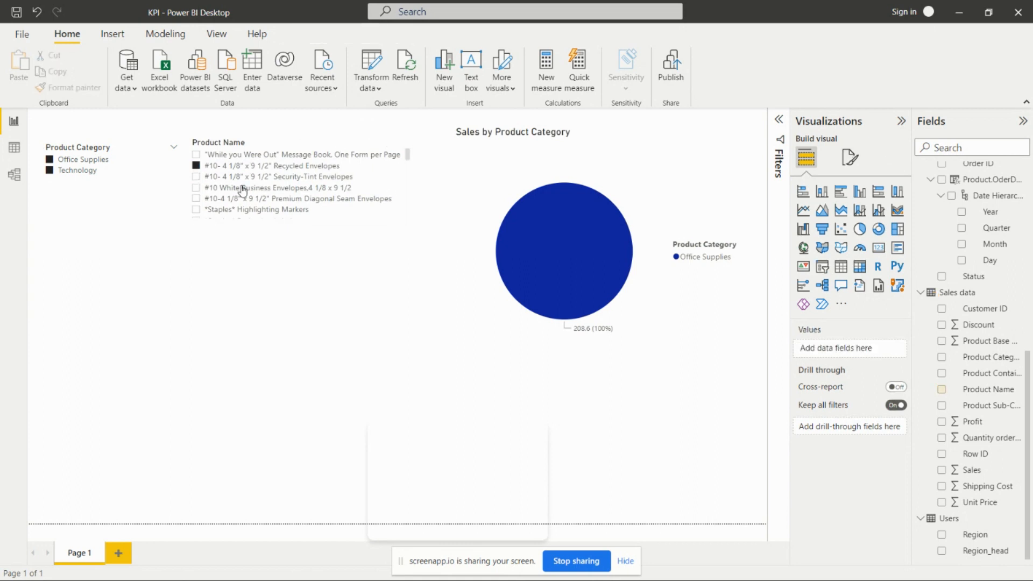
click(196, 167)
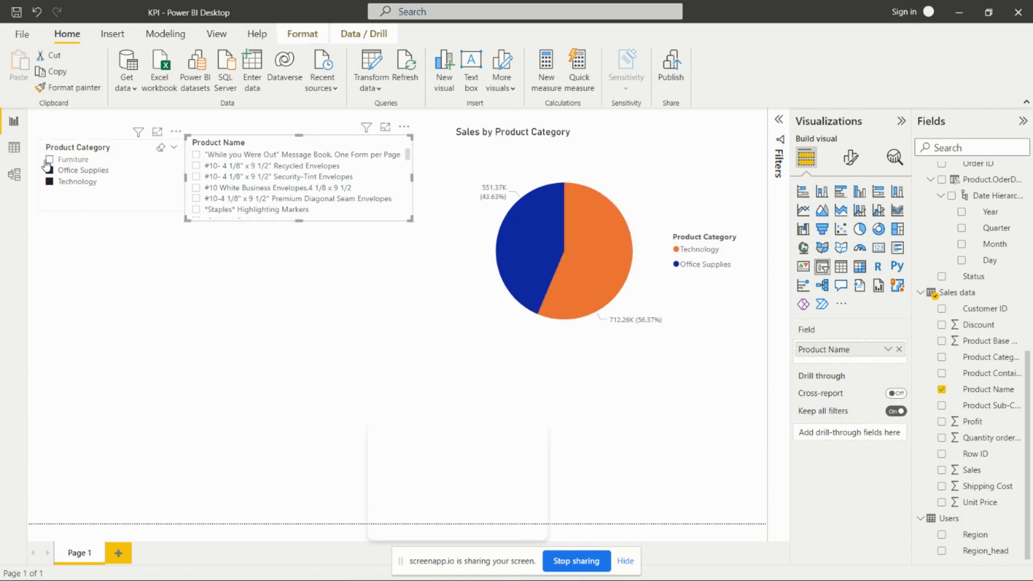
Step: Clear the selected categories in the Product Category slicer and filter the report by Furniture only
click(49, 173)
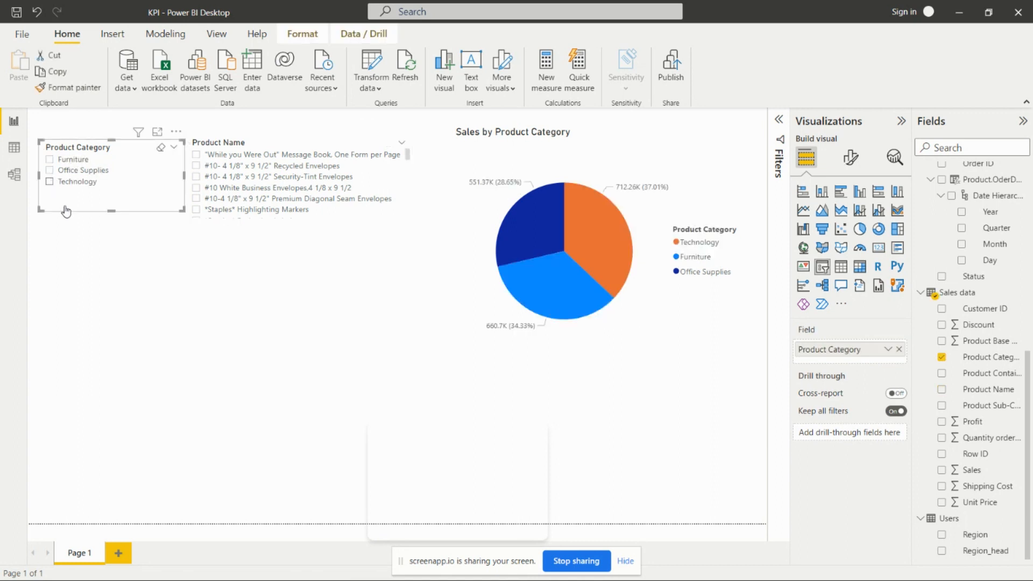
click(427, 298)
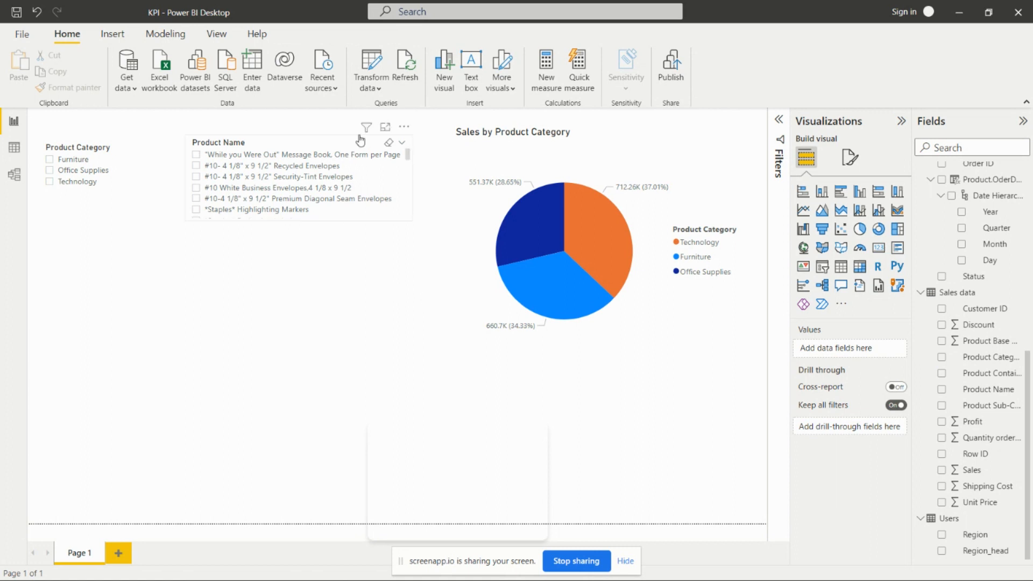
click(120, 161)
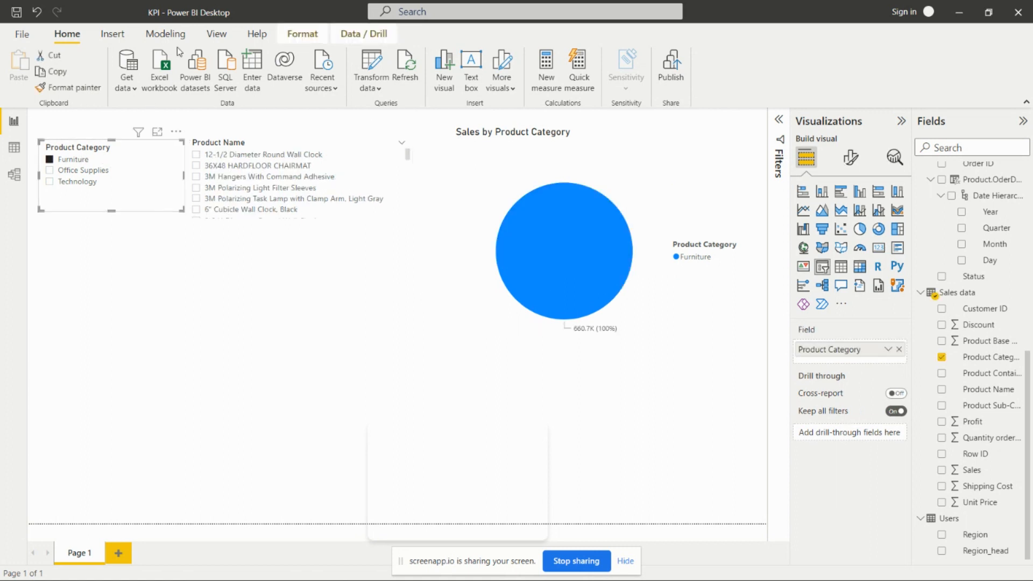
Step: Enable the search box in the Product Category slicer and search the categories for "F"
click(848, 160)
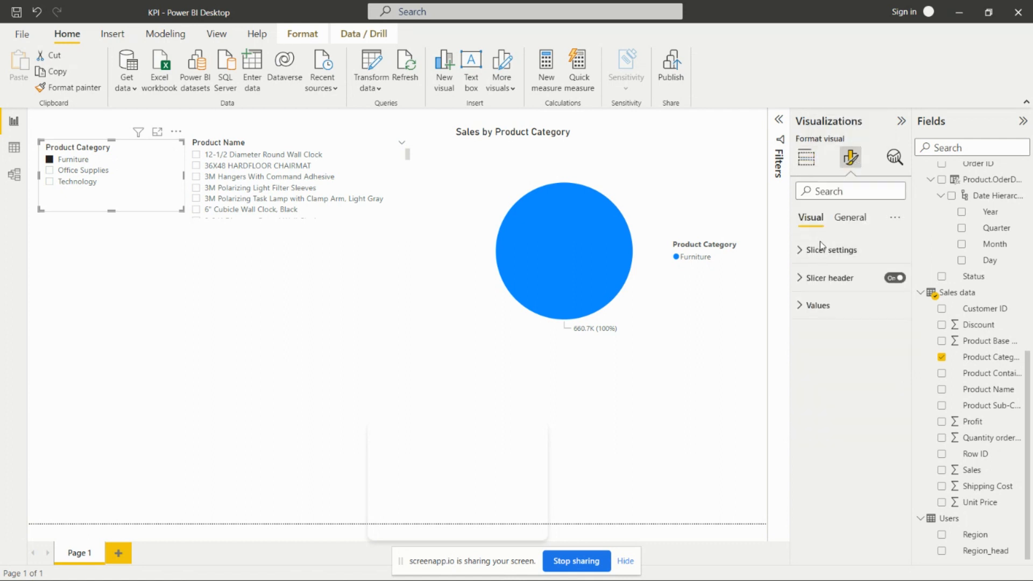
click(822, 248)
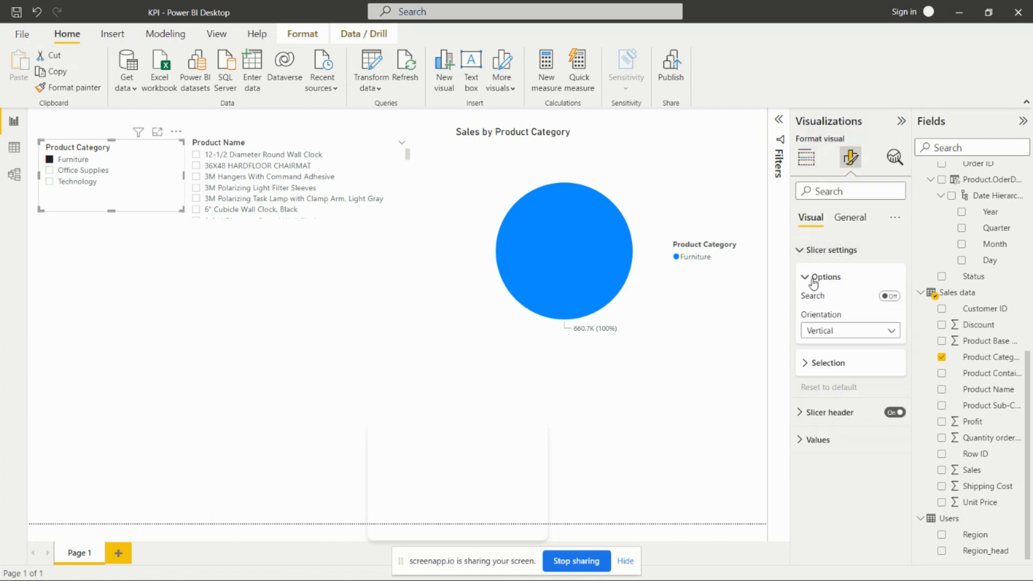
click(890, 297)
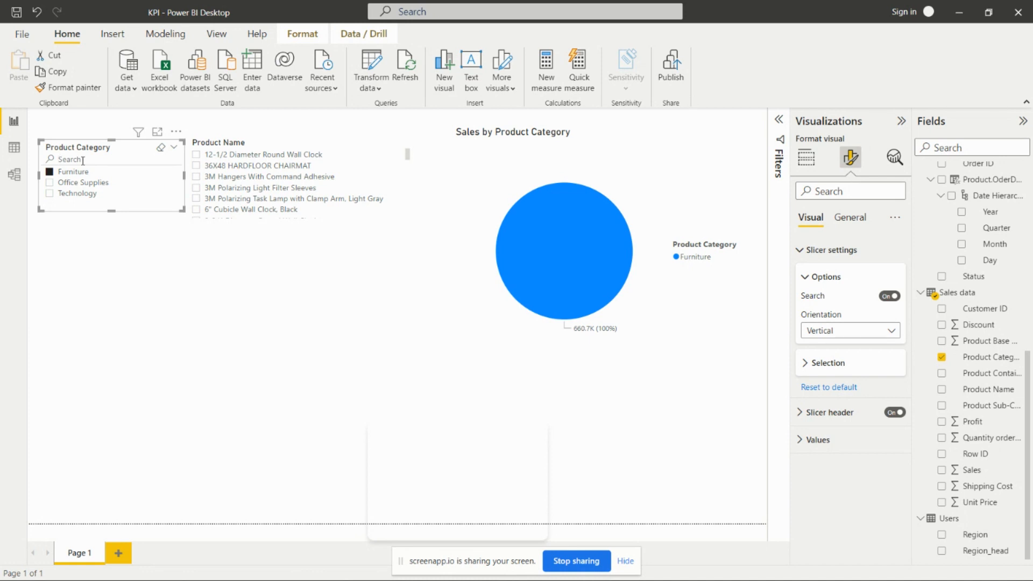
text(F)
Step: Try the Horizontal orientation on the Product Category slicer, and set it back to Vertical
click(833, 332)
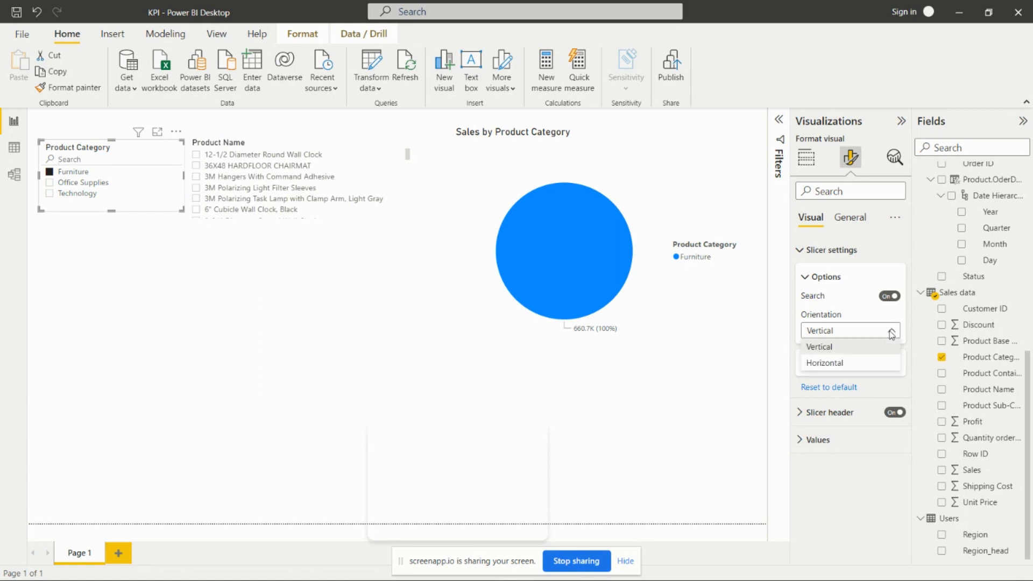
click(841, 364)
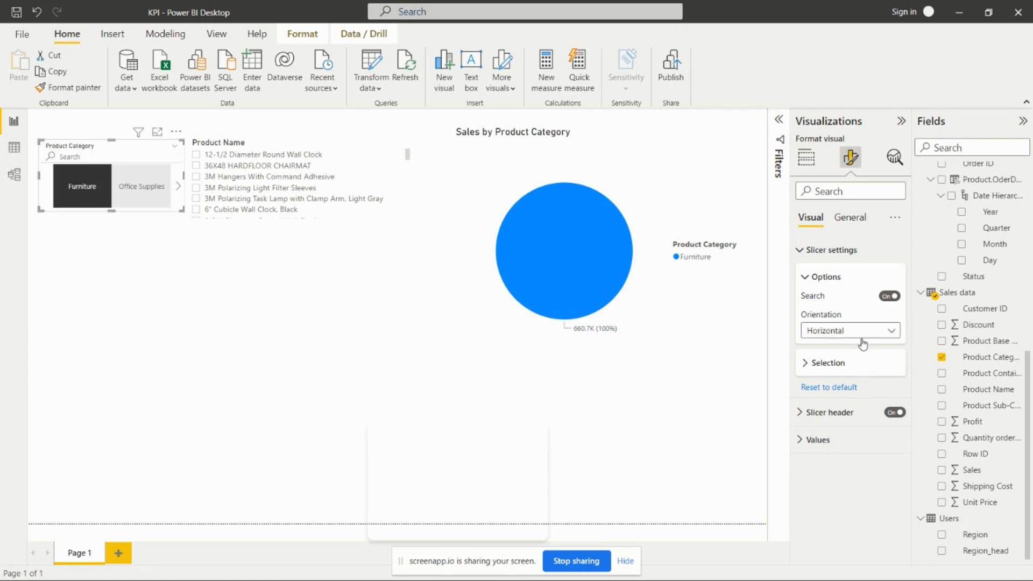
click(881, 331)
click(843, 352)
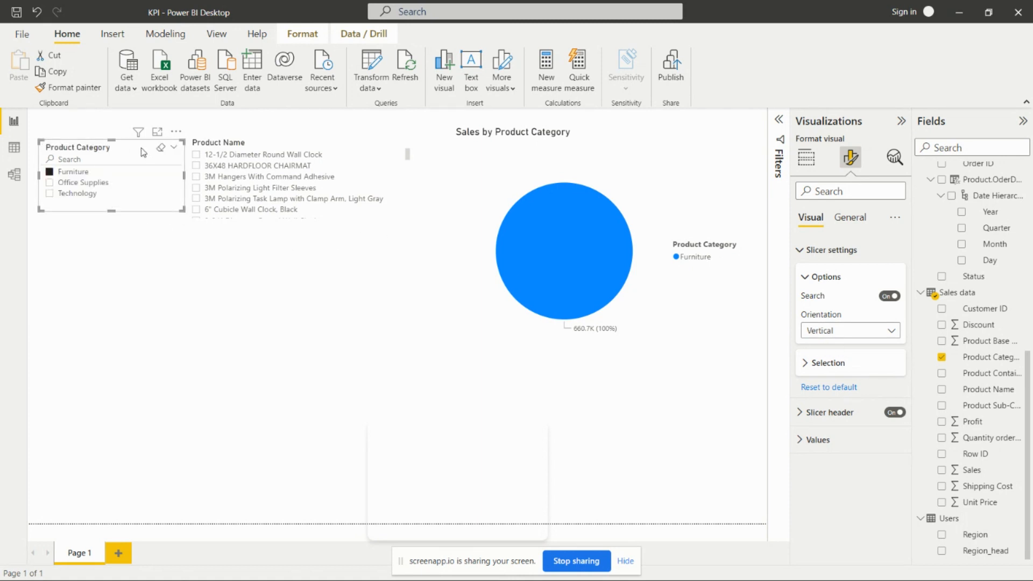
Step: Move the Product Category slicer below the Product Name slicer and widen it with Horizontal orientation so all three categories fit
drag(172, 134, 179, 240)
click(890, 331)
click(836, 363)
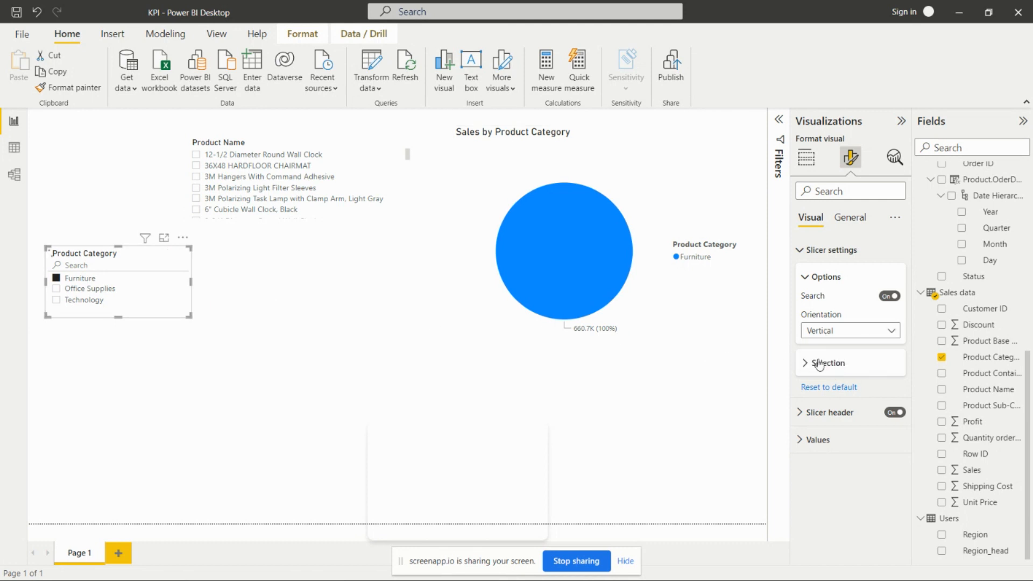
drag(188, 314, 397, 299)
Step: Test the horizontal category tiles by clearing Furniture, filtering by the other categories, and selecting Furniture again
click(113, 285)
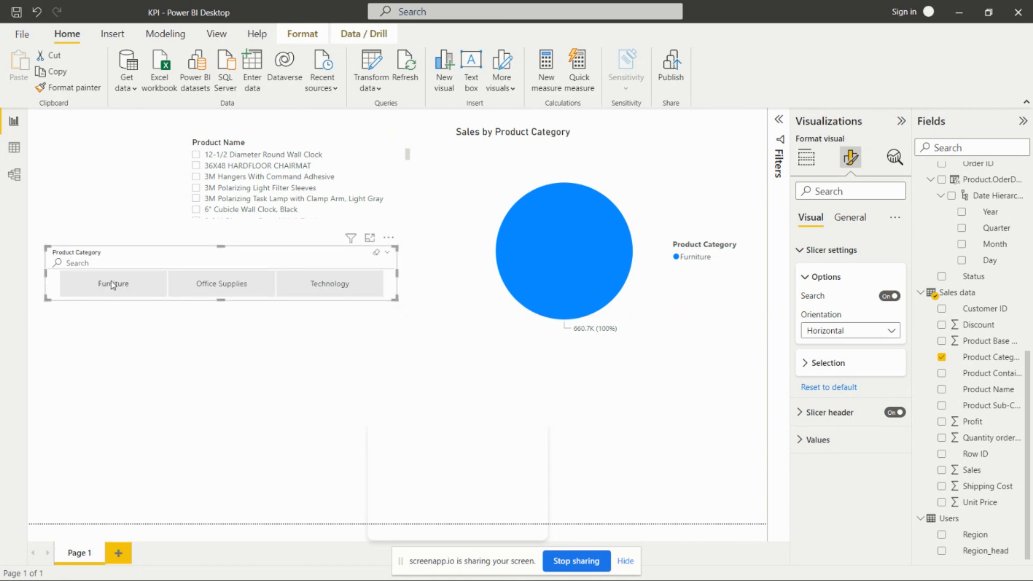
click(203, 273)
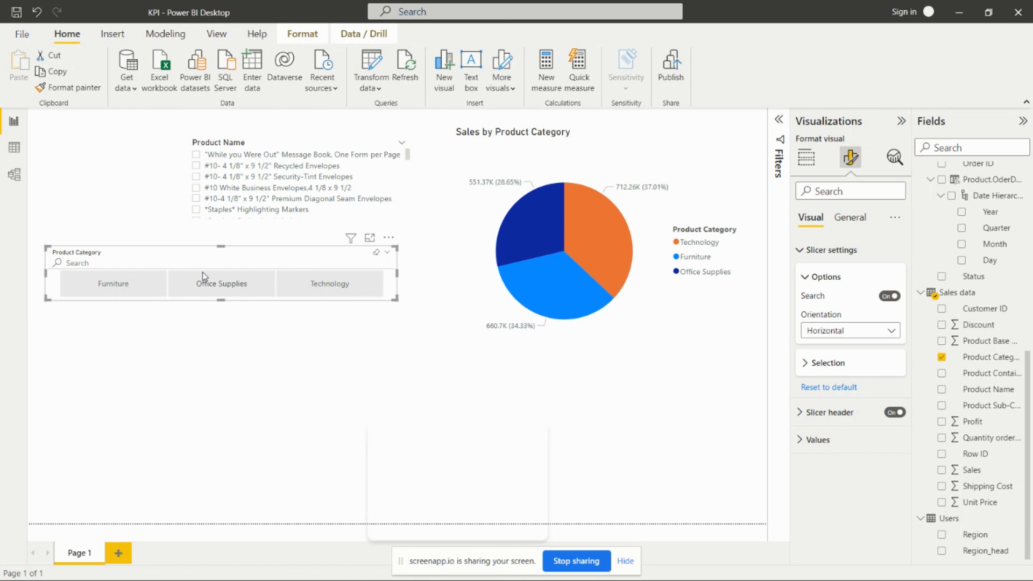
click(343, 283)
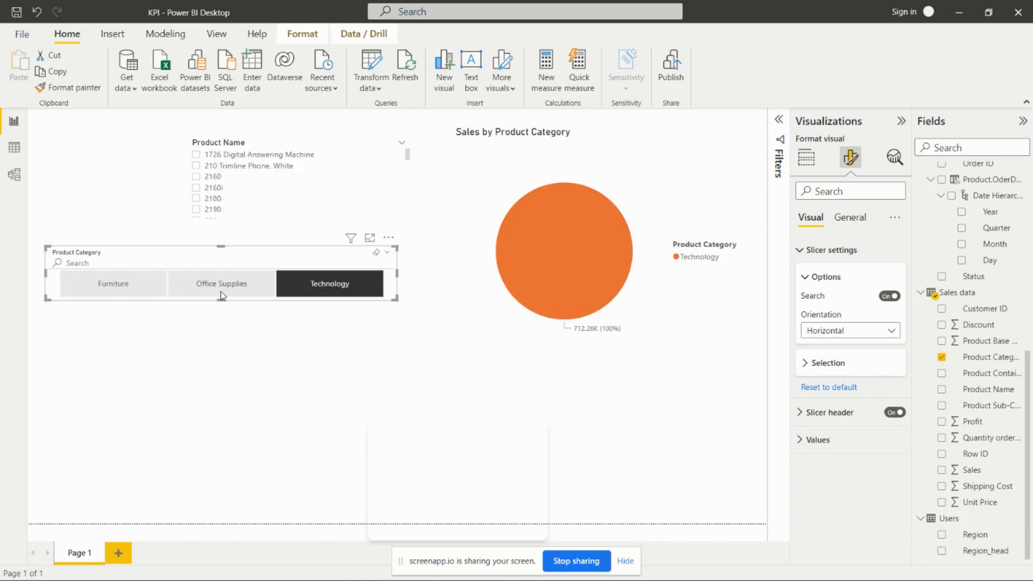
click(221, 292)
click(108, 288)
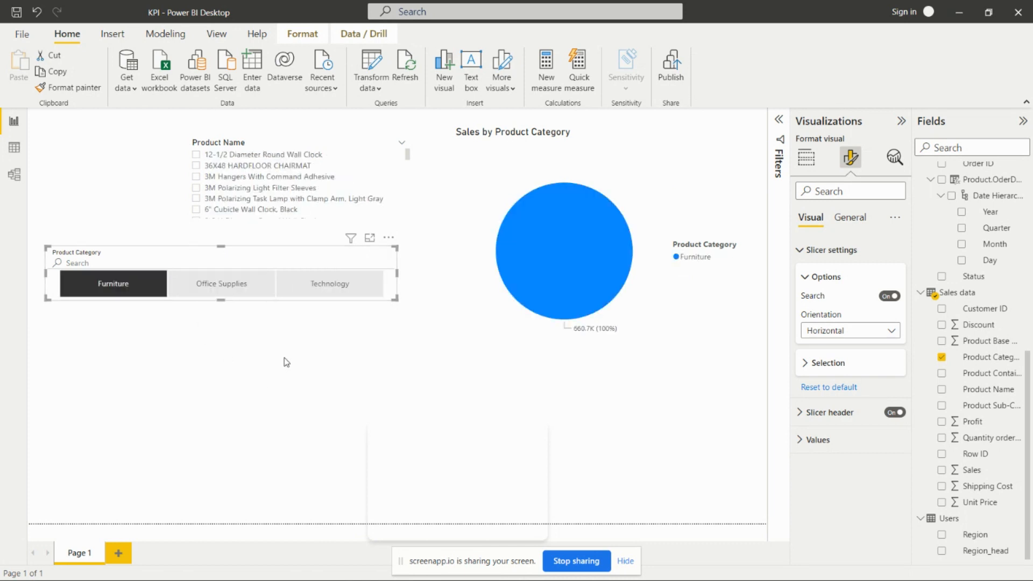
Step: Examine the Product Category slicer's formatting options, including the selection settings and the slicer header settings
click(417, 289)
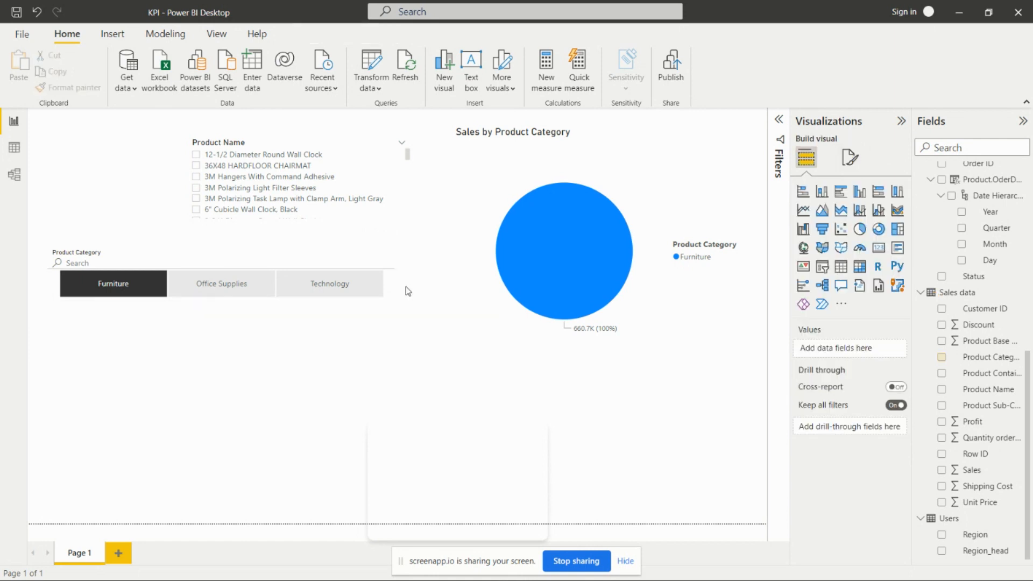
click(395, 294)
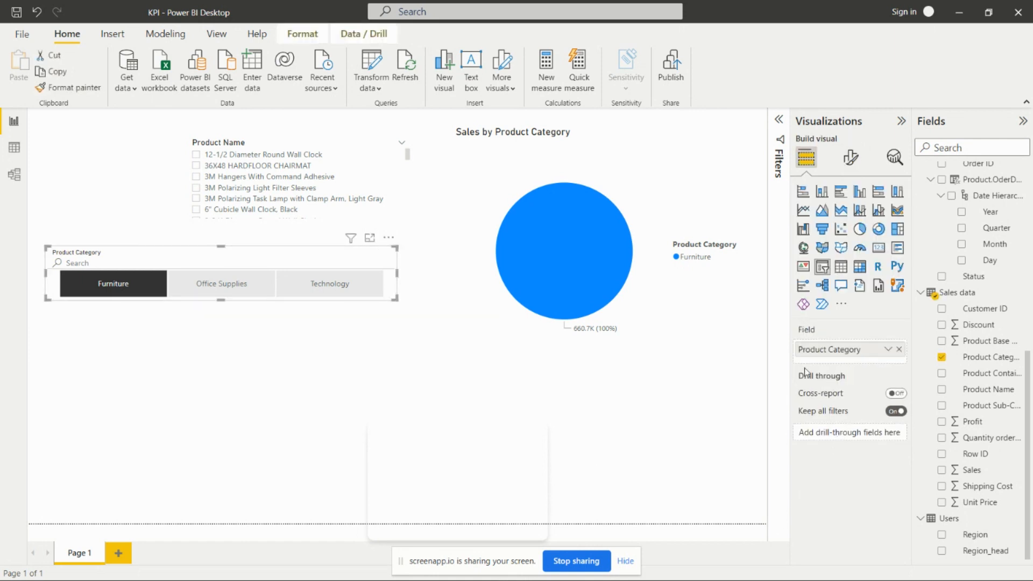
click(855, 161)
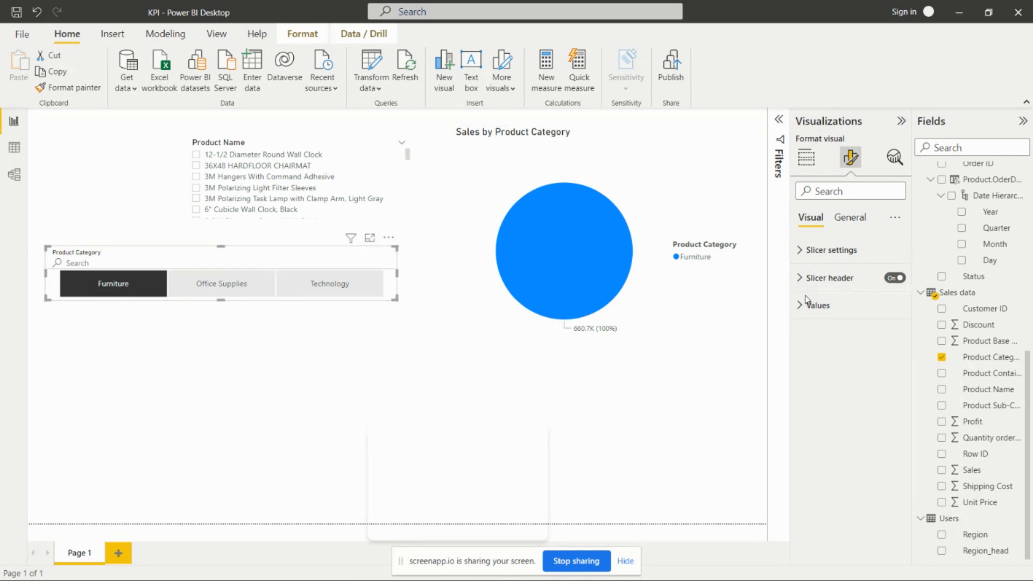
click(801, 250)
click(801, 250)
click(801, 278)
click(804, 252)
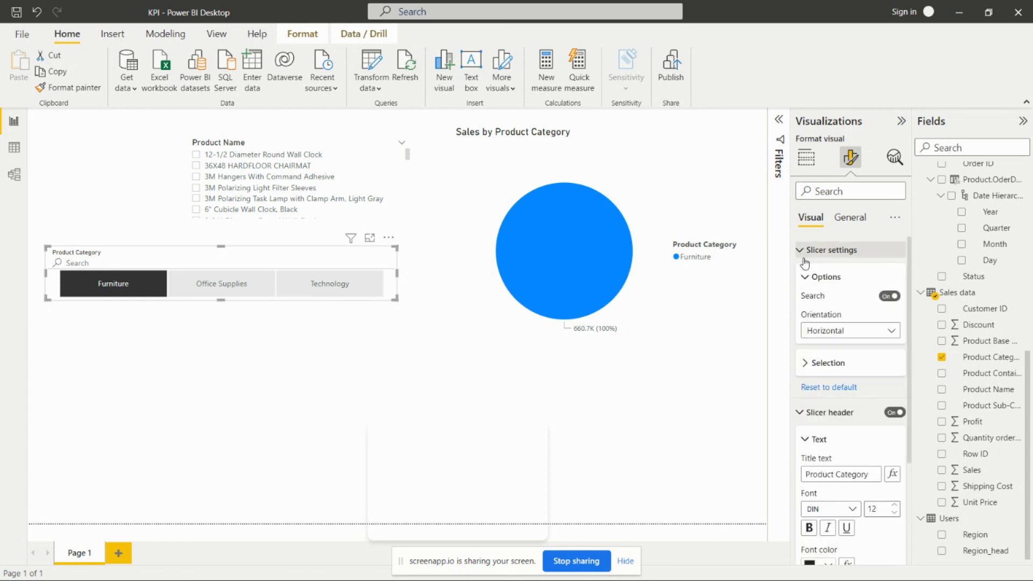
click(805, 364)
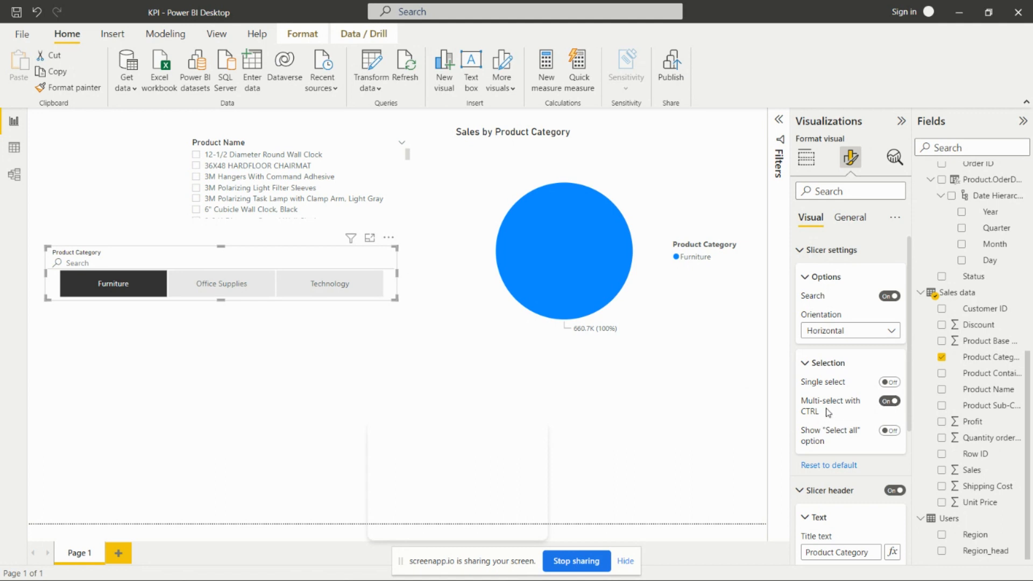
mouse_move(829, 412)
scroll(858, 464, down, 3)
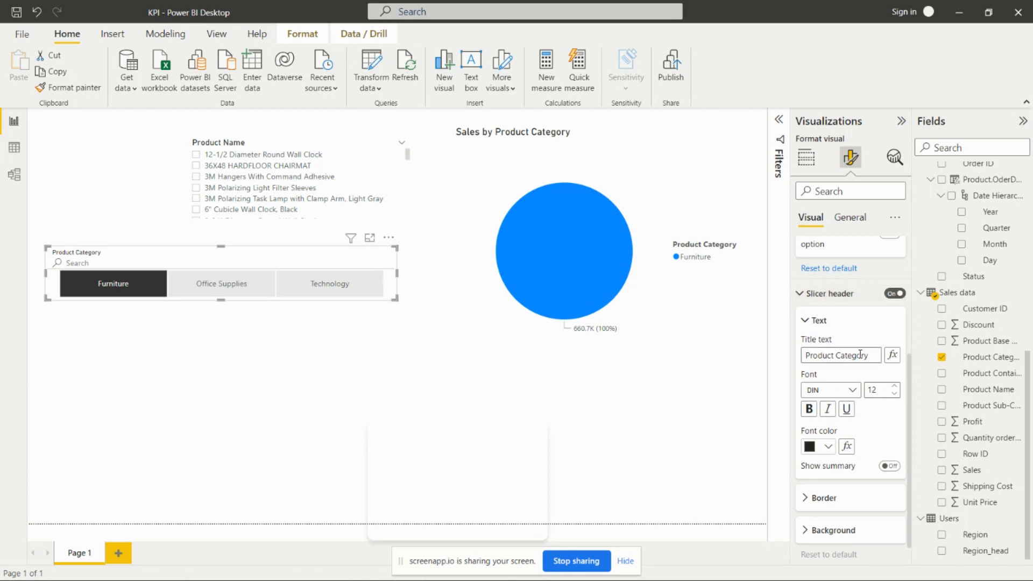
Step: Format the Product Category slicer's header text in bold dark blue with font size 19
scroll(860, 354, down, 1)
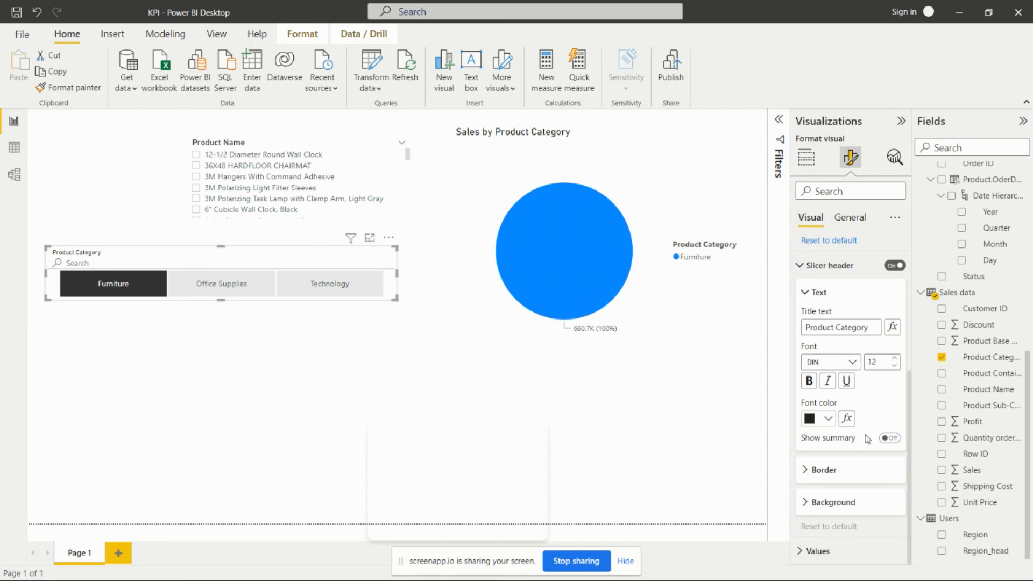
click(828, 419)
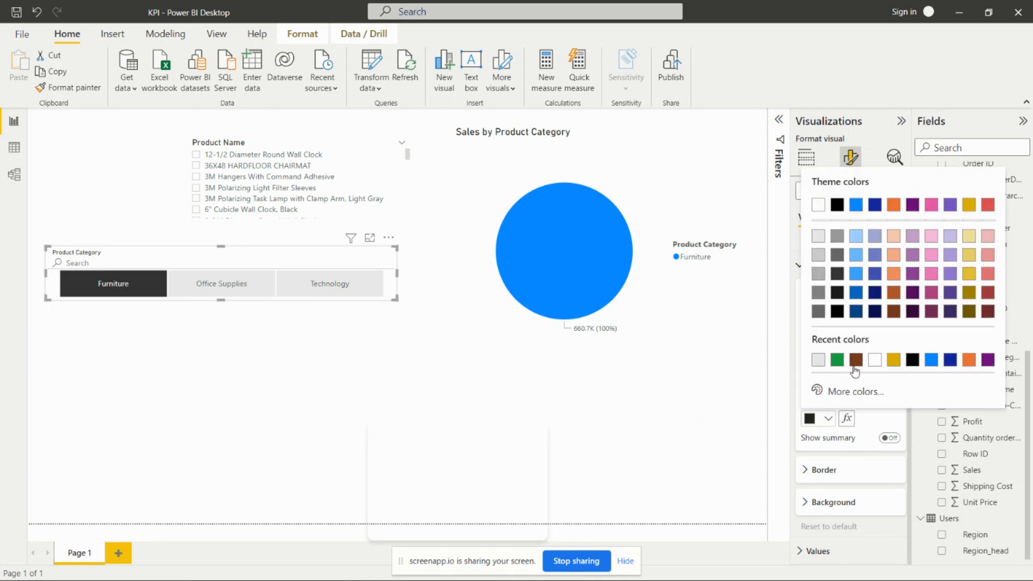
click(951, 361)
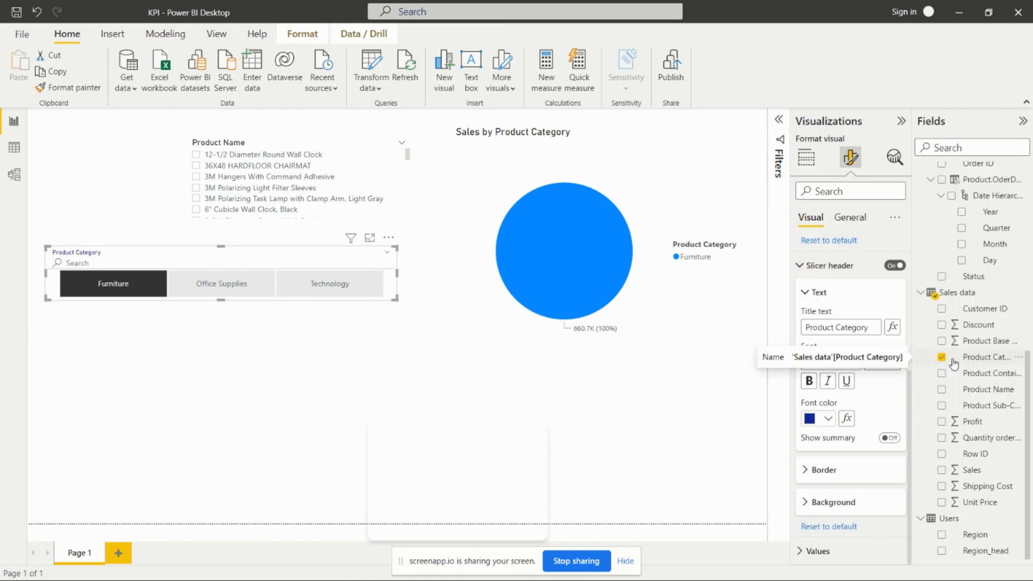
click(812, 380)
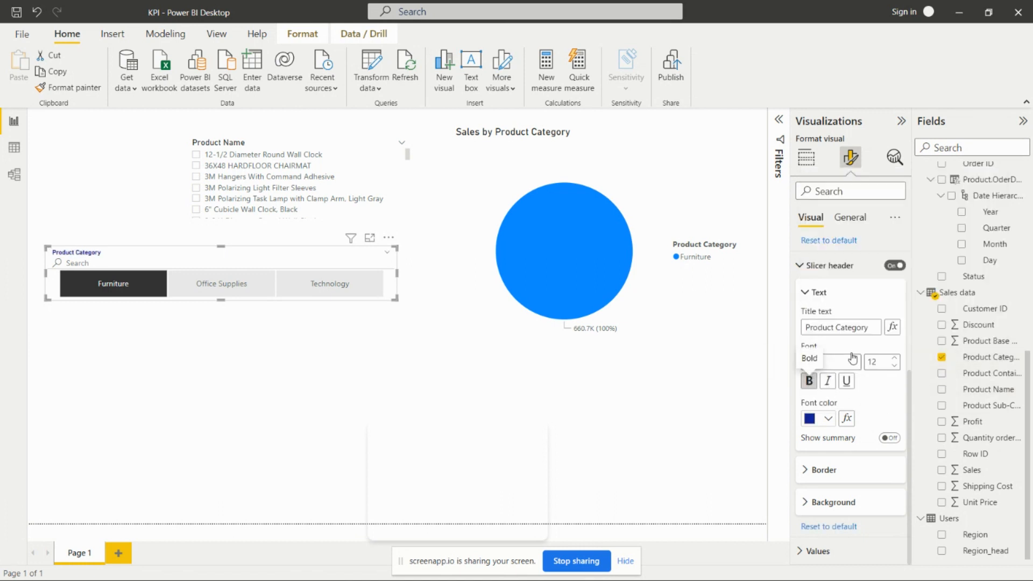
click(896, 358)
click(896, 358)
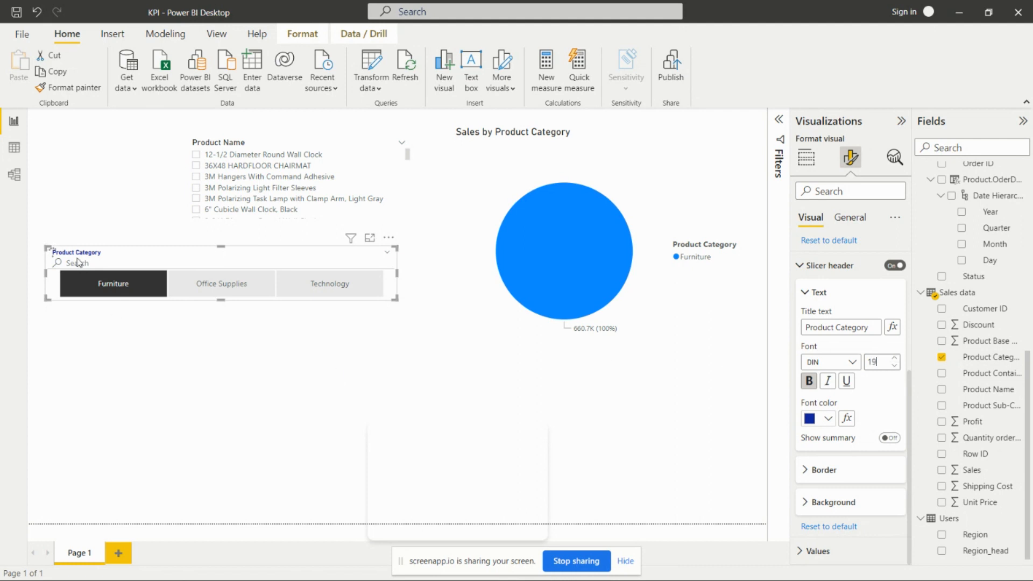
Step: Examine the slicer header's border and background options, briefly testing the top border position
click(823, 470)
scroll(829, 431, down, 2)
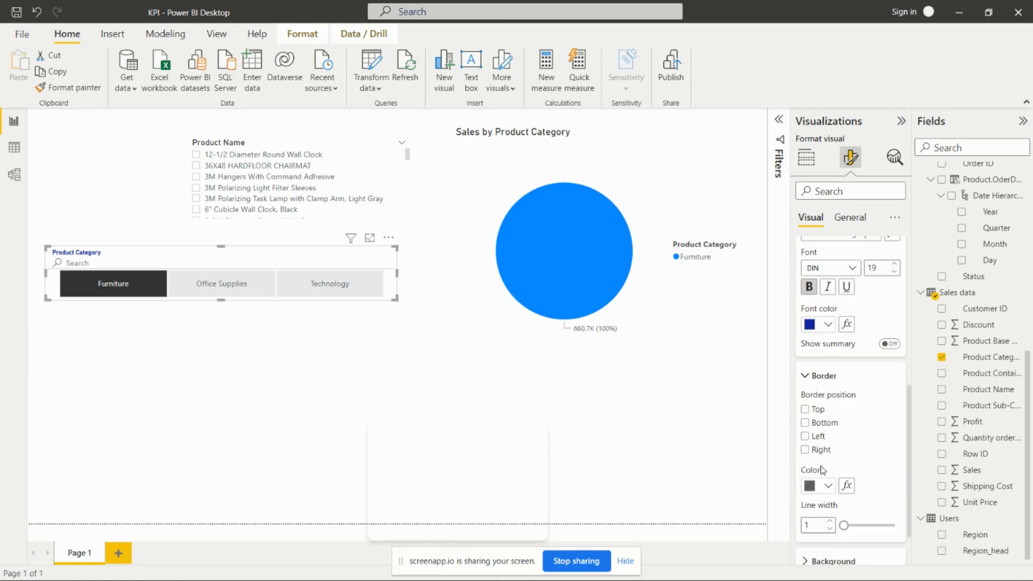
click(806, 405)
click(805, 405)
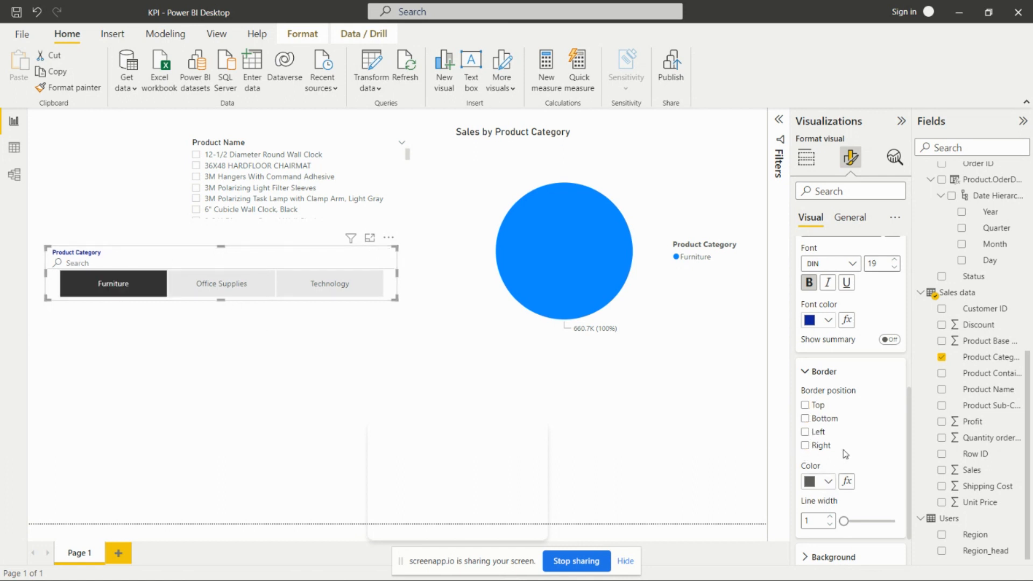
scroll(843, 451, down, 1)
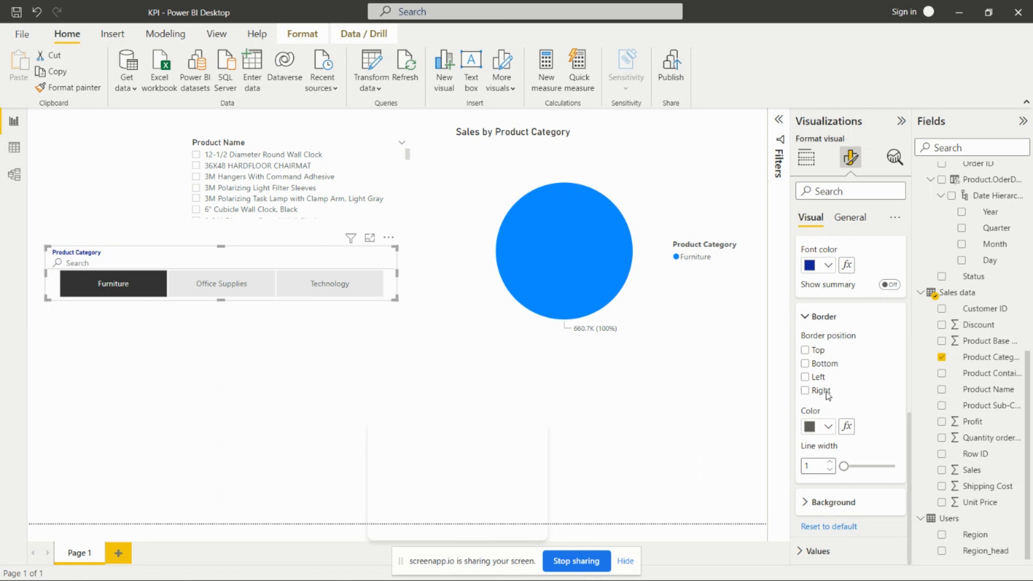
scroll(872, 425, up, 2)
scroll(872, 430, down, 2)
click(806, 503)
click(806, 503)
click(808, 505)
scroll(836, 522, down, 1)
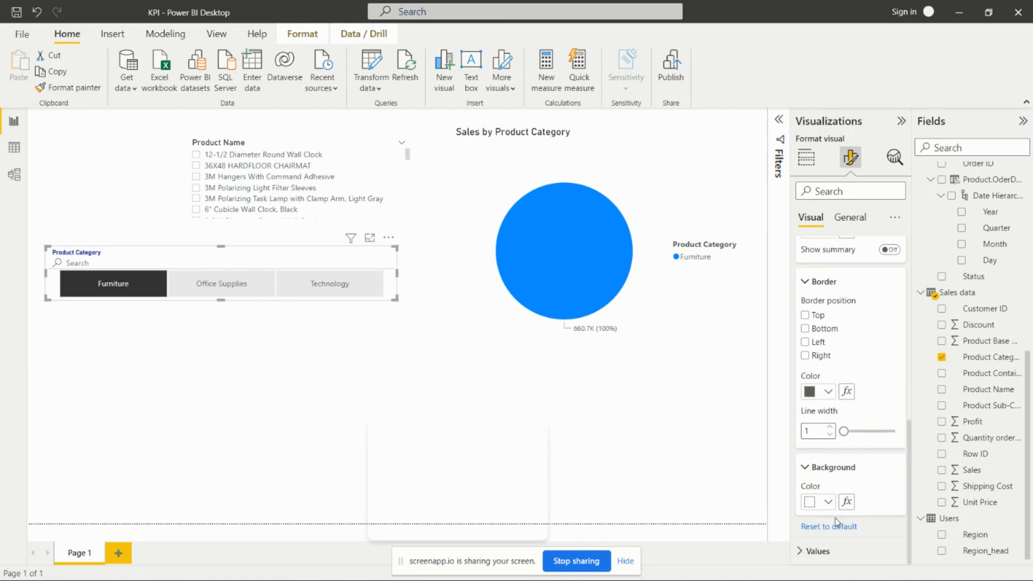
Step: Set the font color of the Product Category slicer's values to dark blue
click(819, 541)
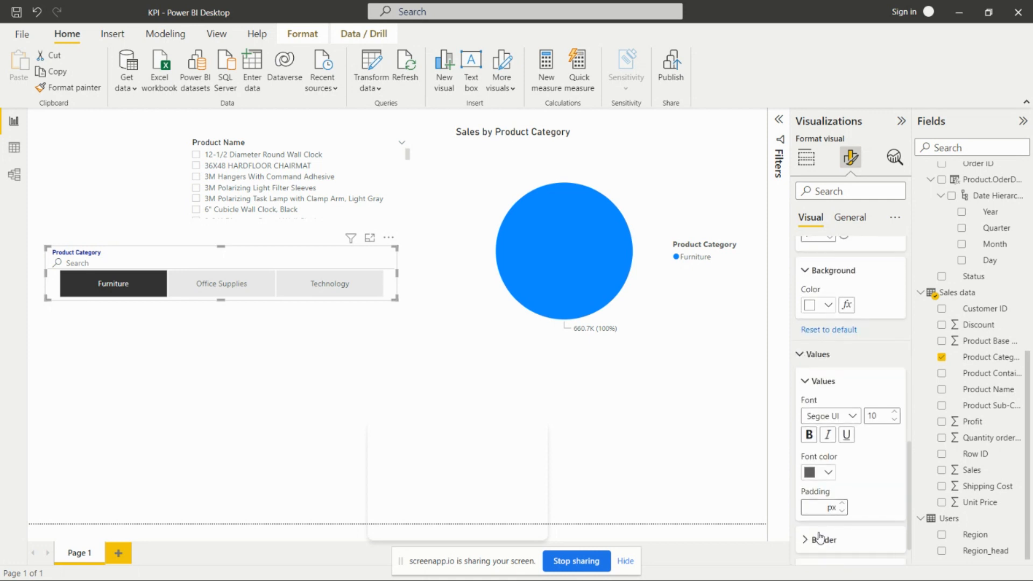
click(830, 473)
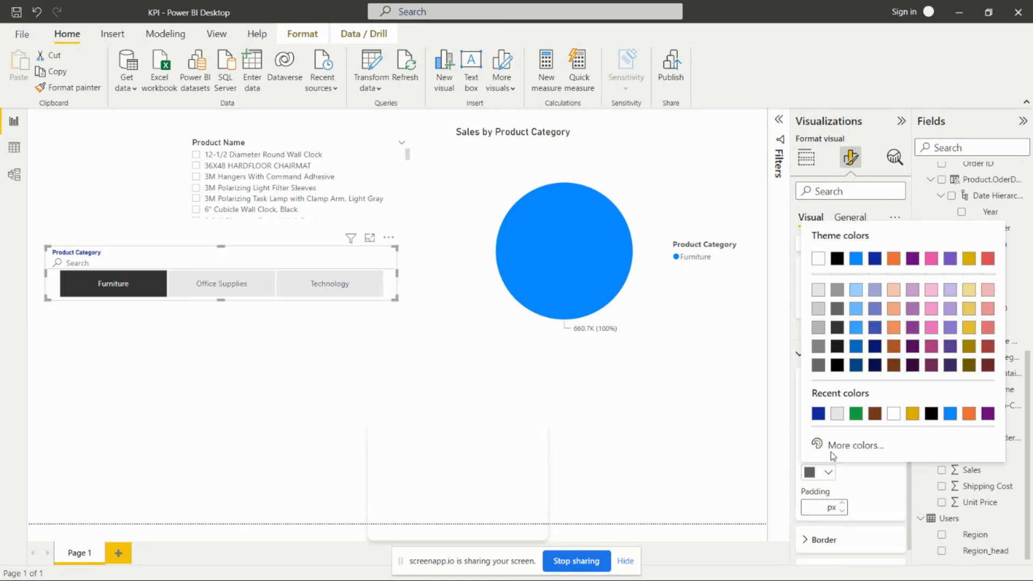
click(819, 415)
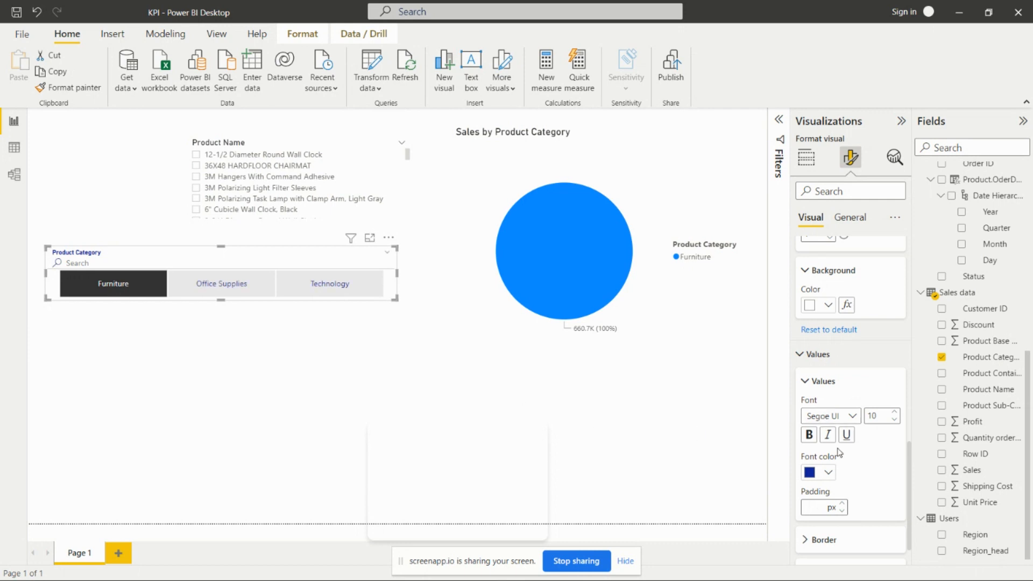
Step: Add a right border to the Product Category slicer's values and deselect the slicer to view the result
scroll(875, 484, down, 1)
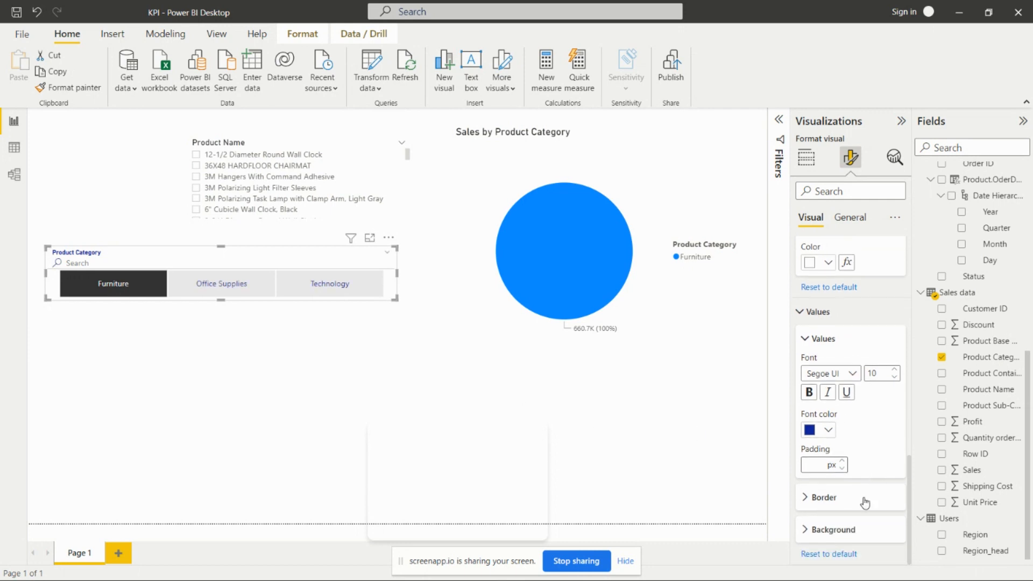
click(803, 499)
scroll(822, 507, down, 3)
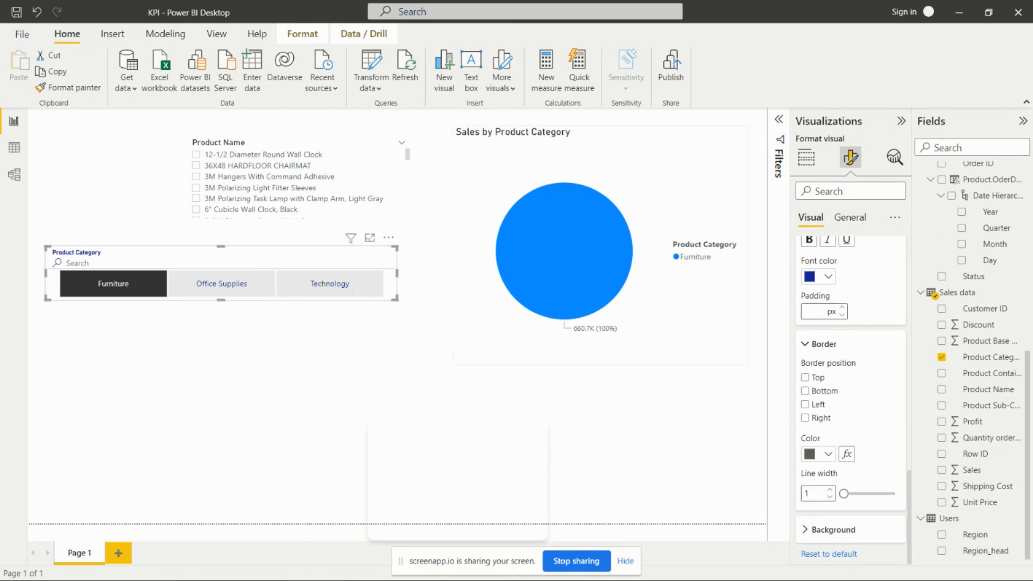
click(806, 418)
click(411, 348)
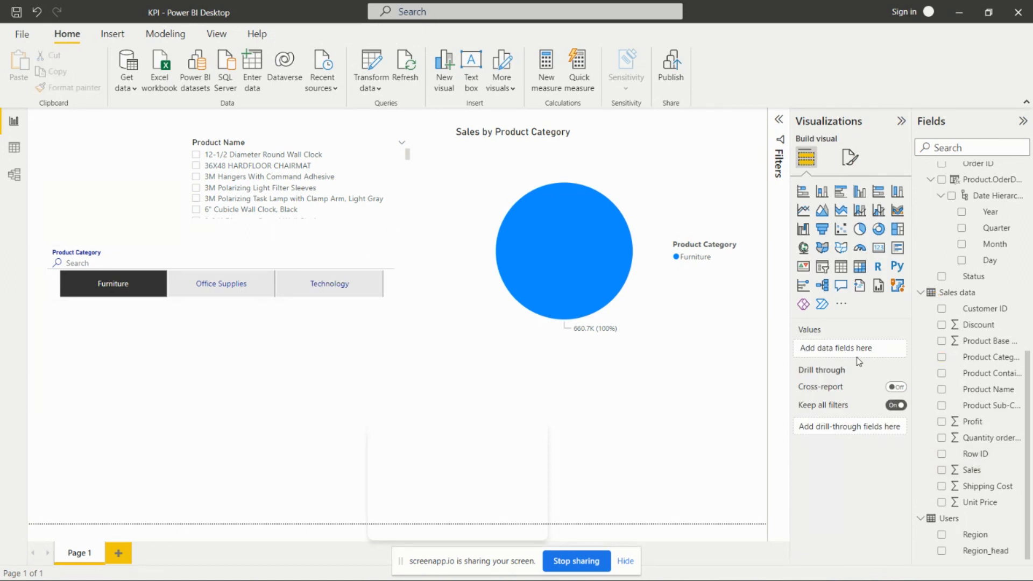
Step: Review the Product Category slicer's selection options and its header text, border and background settings
click(381, 299)
click(850, 157)
click(801, 250)
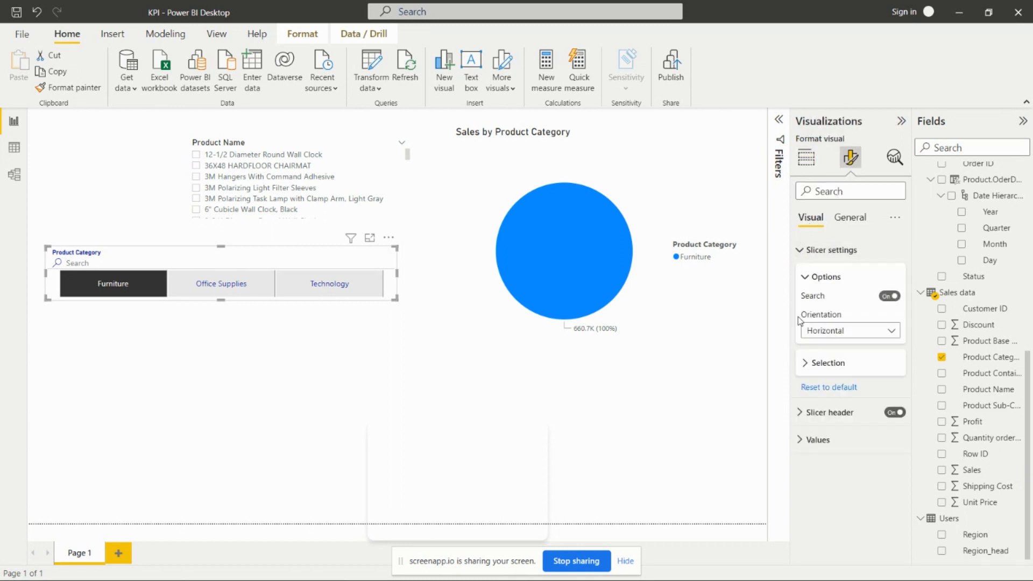
click(805, 365)
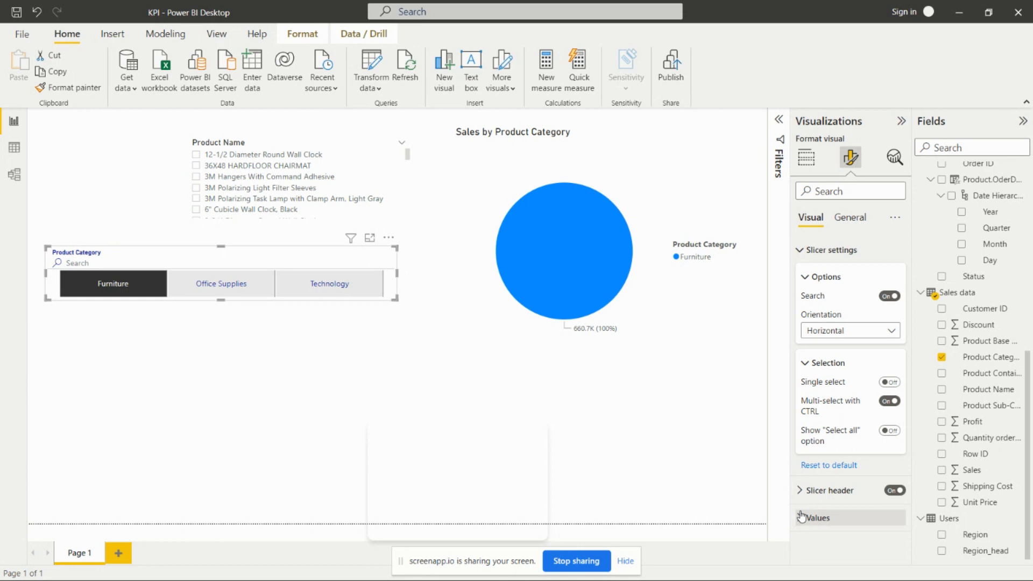
click(802, 490)
scroll(827, 499, up, 1)
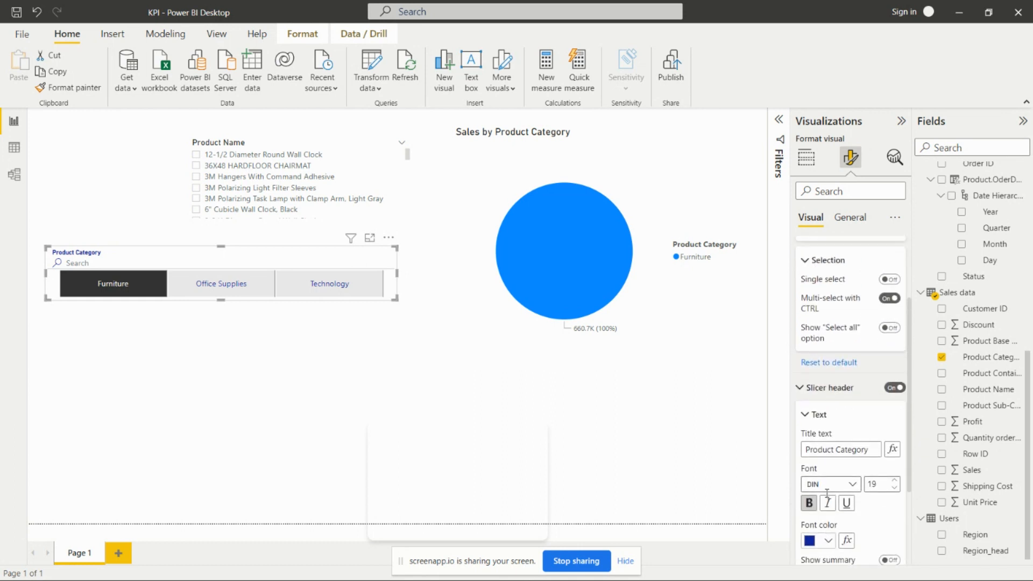
scroll(828, 499, down, 3)
click(806, 476)
scroll(807, 479, down, 3)
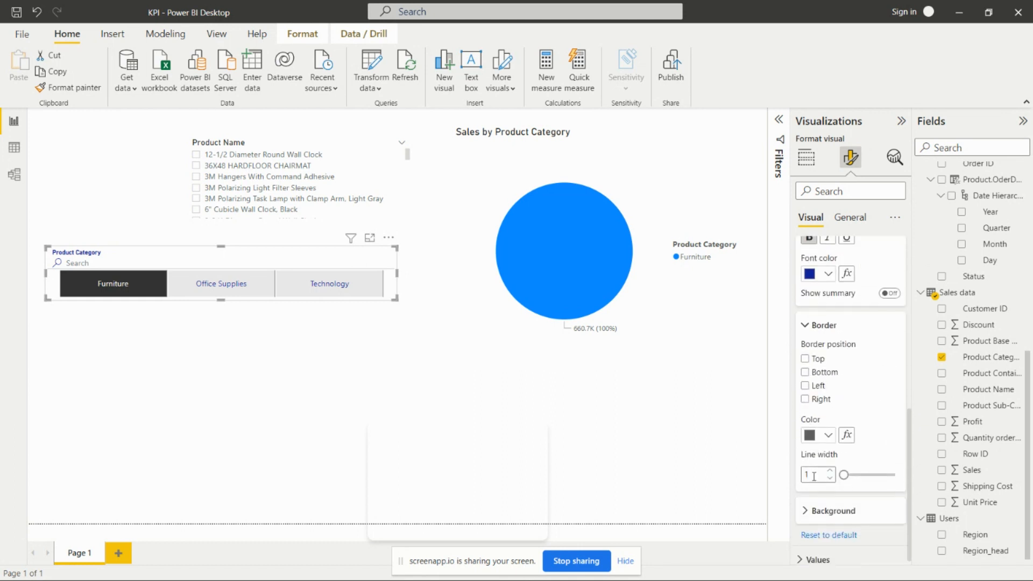
scroll(818, 491, down, 1)
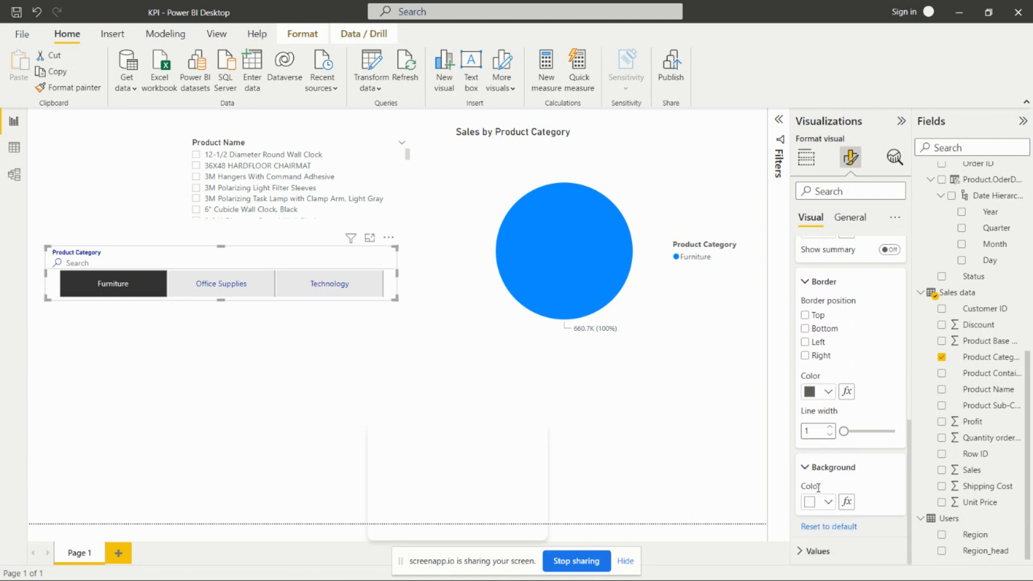
Step: Set the line width of the right border on the Product Category slicer's values to 4
click(802, 552)
scroll(837, 474, down, 1)
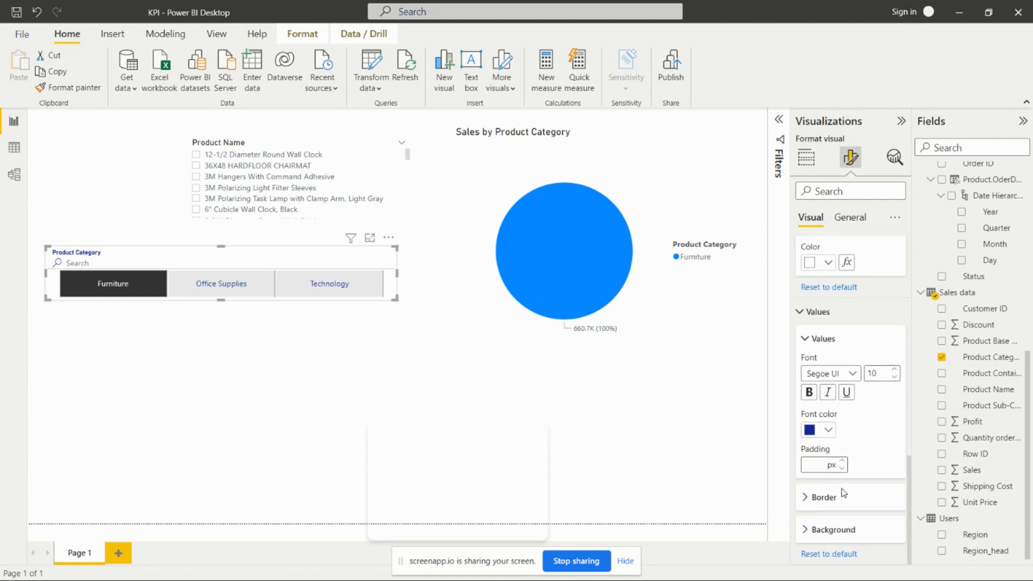
click(804, 498)
scroll(814, 541, down, 2)
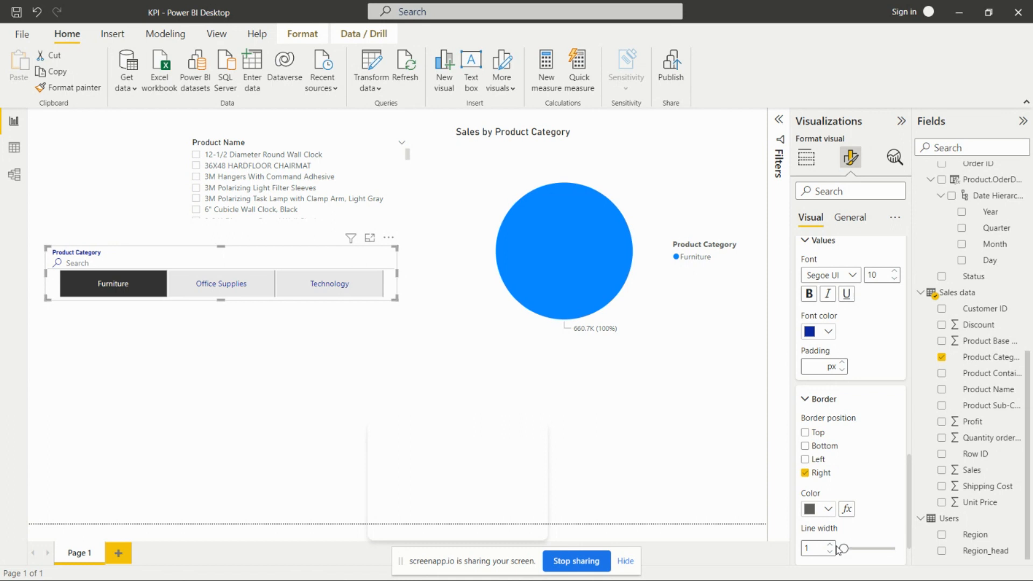
drag(843, 548, 862, 549)
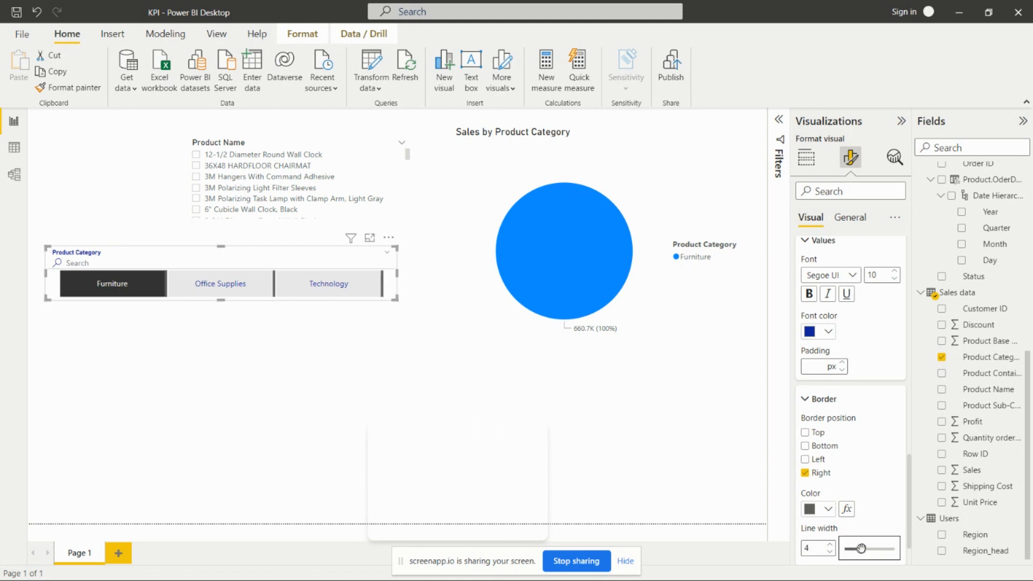
click(806, 476)
click(806, 475)
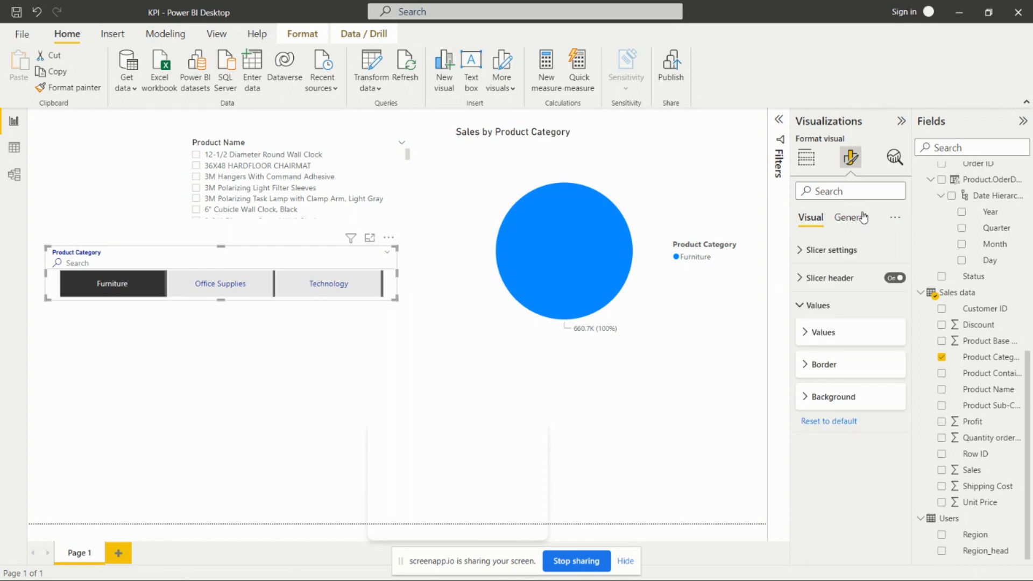
Step: Examine the Product Category slicer's general formatting options: properties, title, effects, header icons and alt text
click(851, 217)
click(801, 253)
click(801, 253)
click(801, 279)
click(802, 278)
click(804, 307)
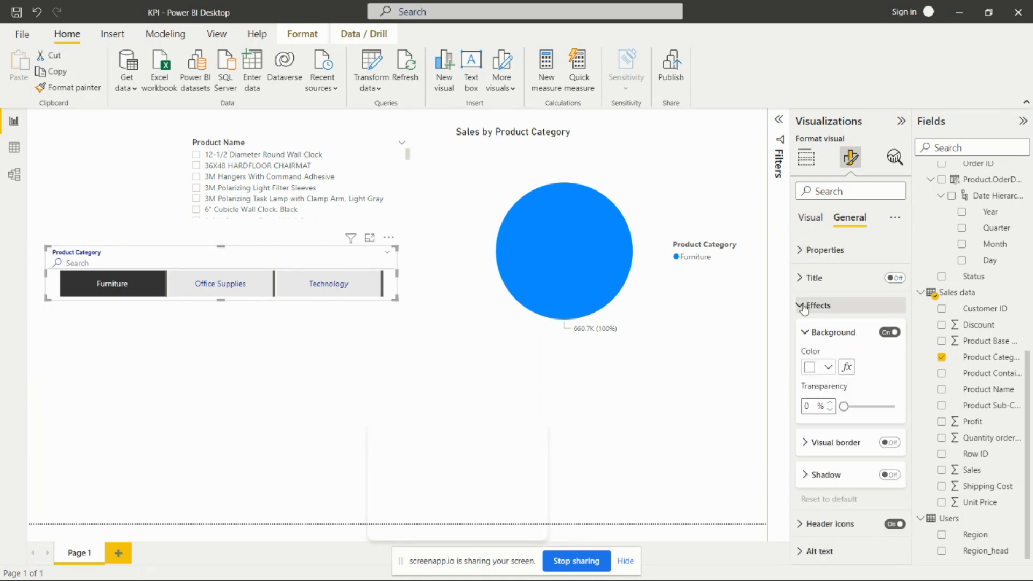
click(805, 308)
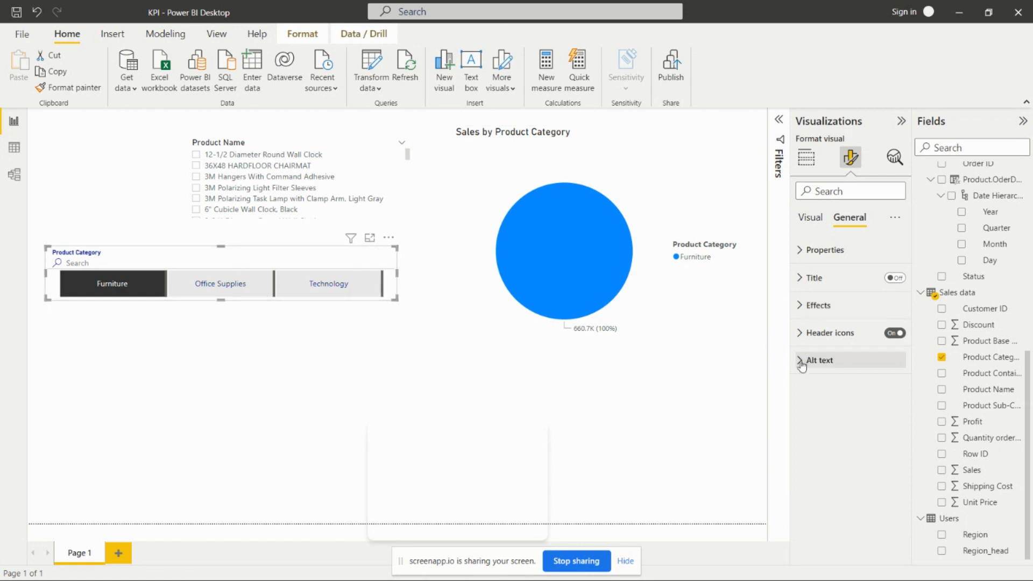
click(801, 334)
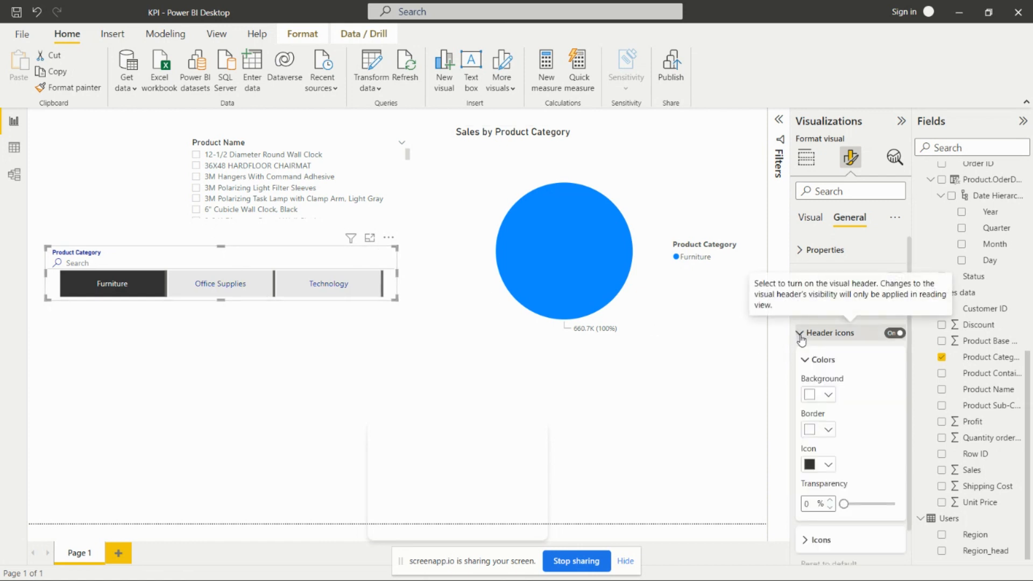
click(801, 334)
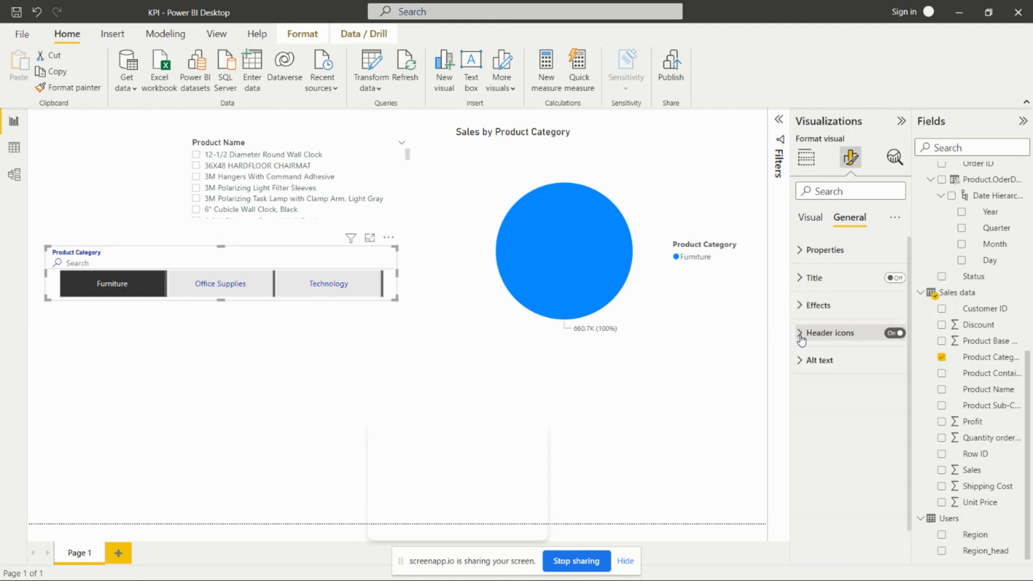
click(801, 362)
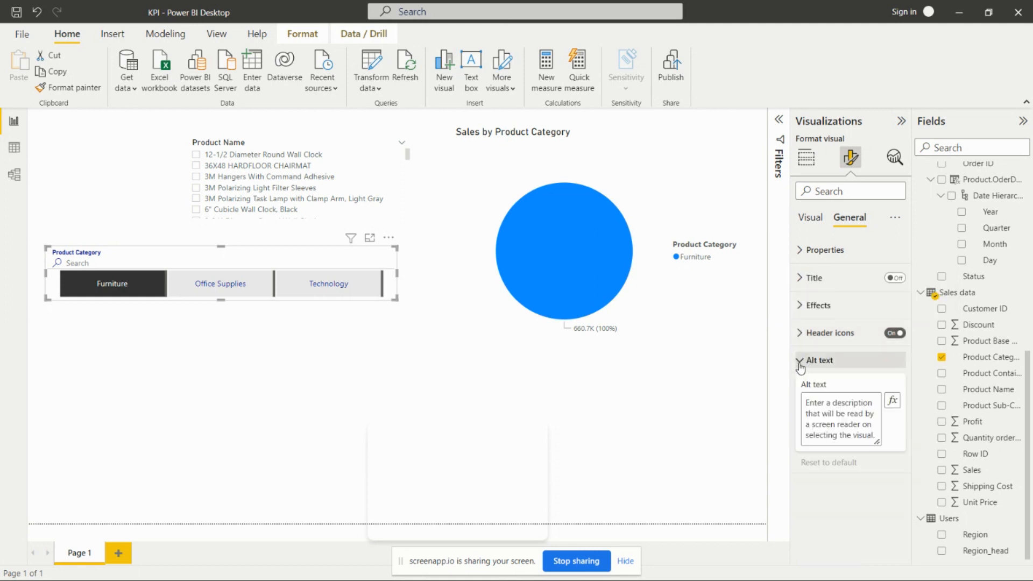
click(801, 362)
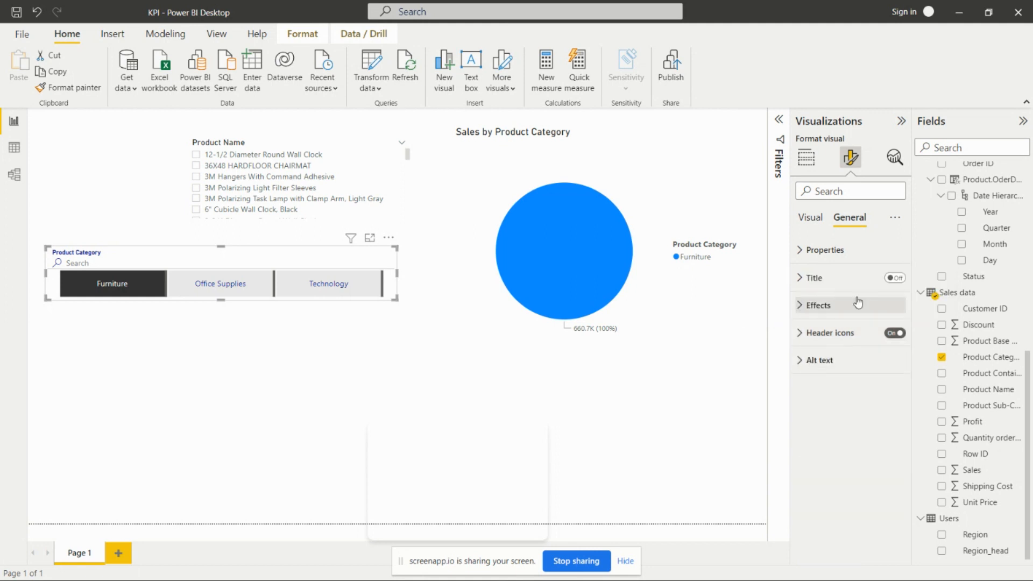
Step: Expand all general formatting categories of the Product Category slicer and look through their settings, from size and position to alt text
click(896, 221)
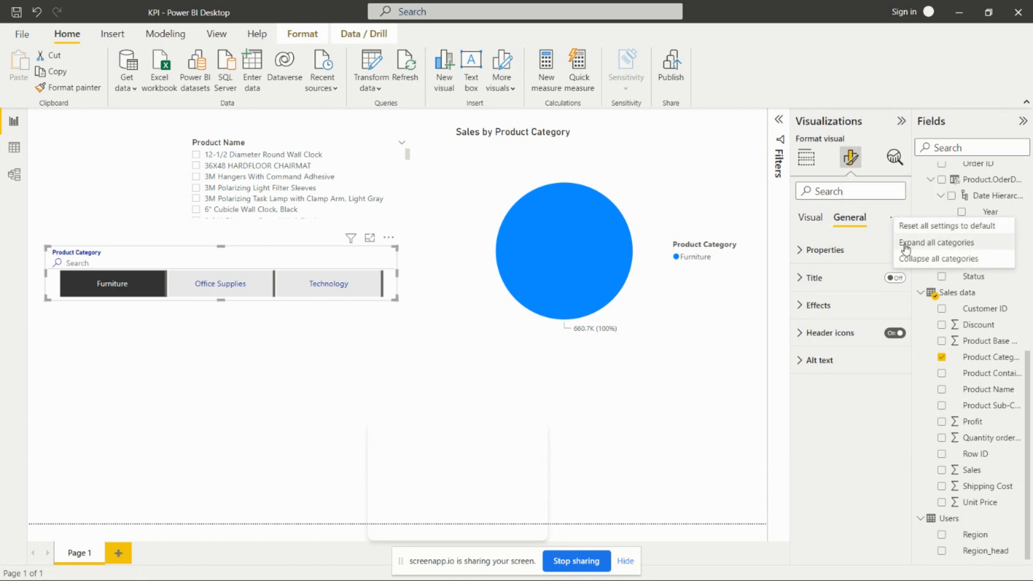
click(907, 245)
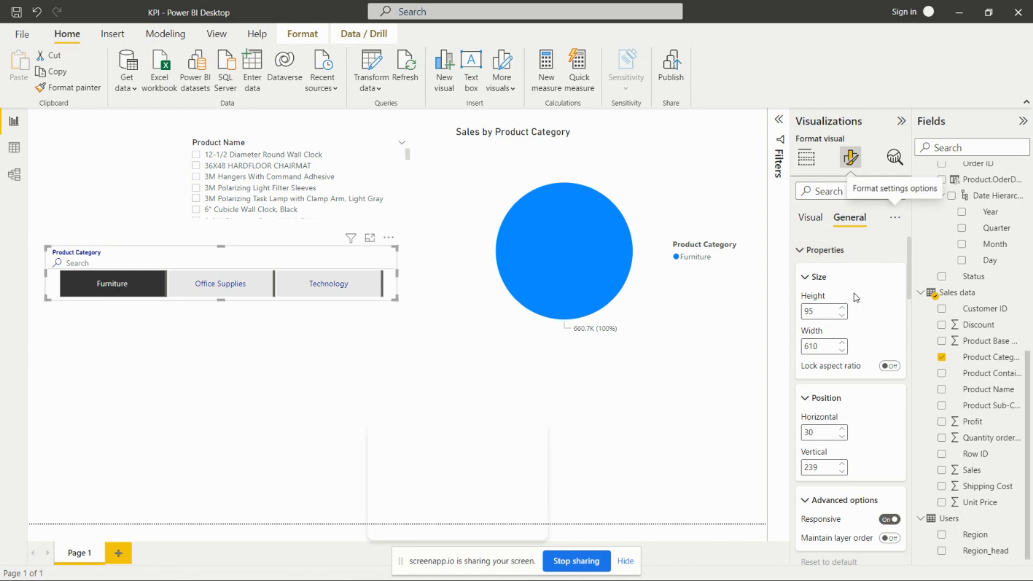
scroll(845, 377, down, 3)
scroll(841, 345, down, 5)
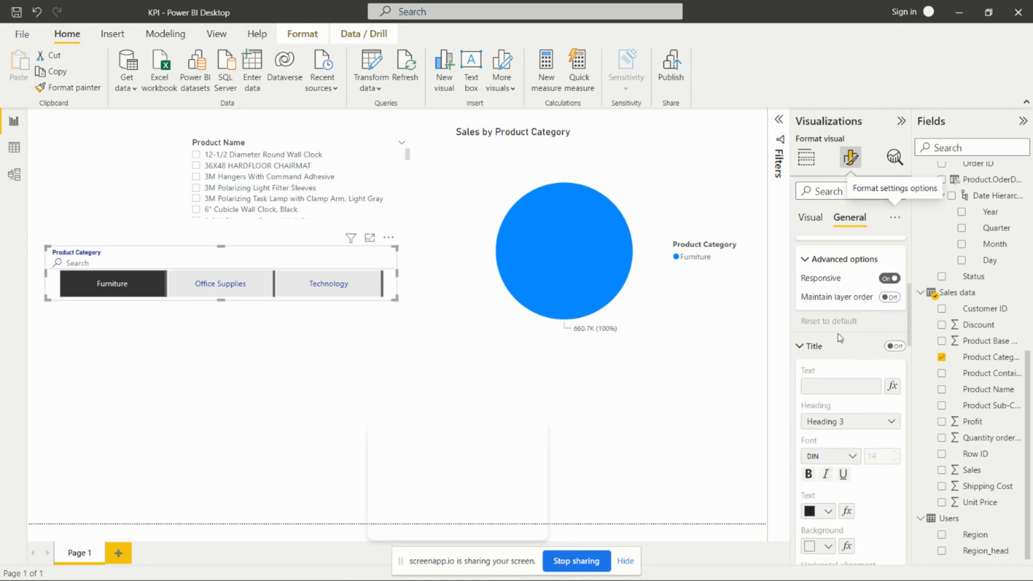
scroll(844, 355, down, 1)
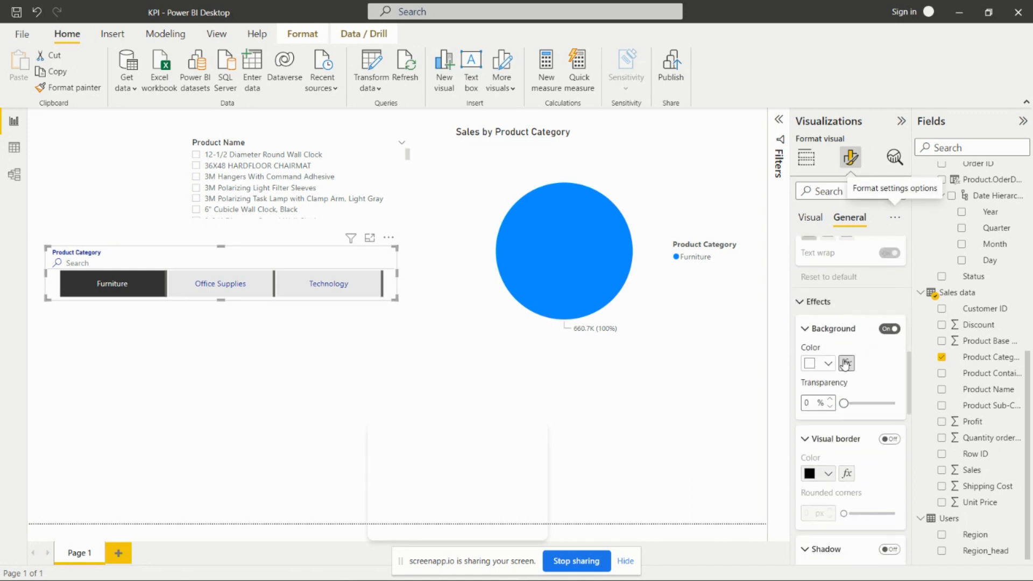
scroll(861, 413, down, 3)
scroll(860, 411, down, 6)
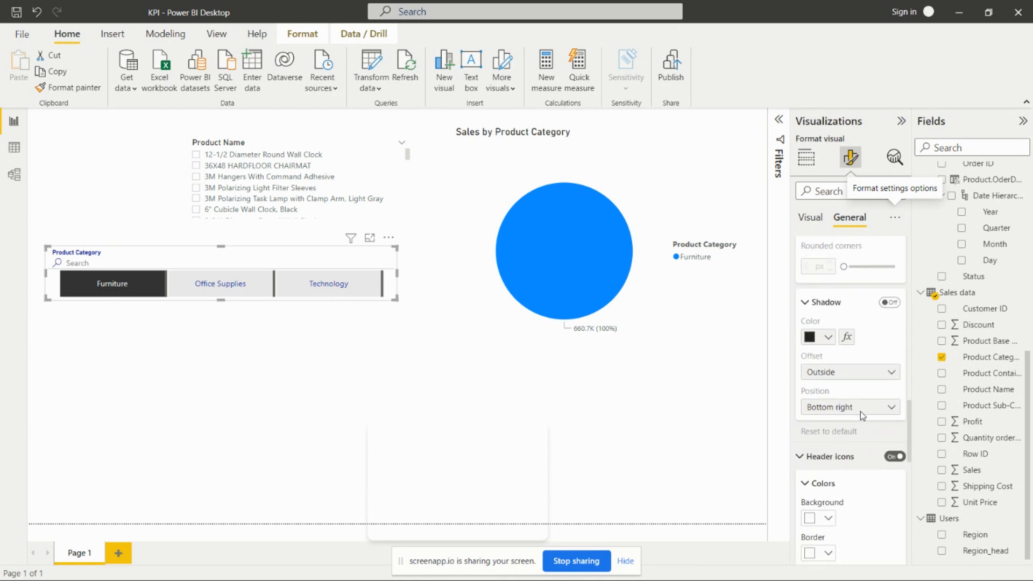
scroll(863, 415, down, 2)
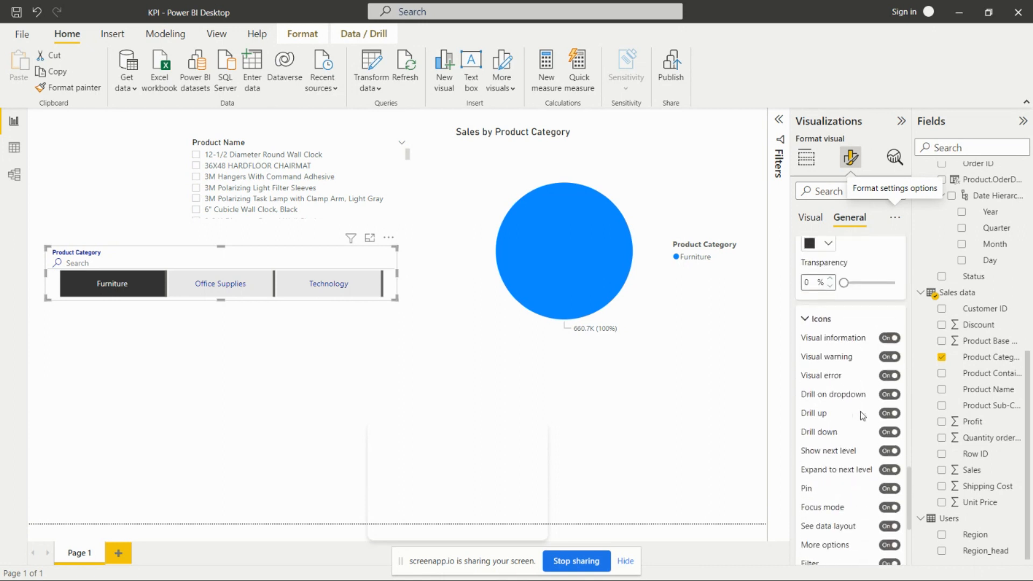
scroll(856, 381, down, 5)
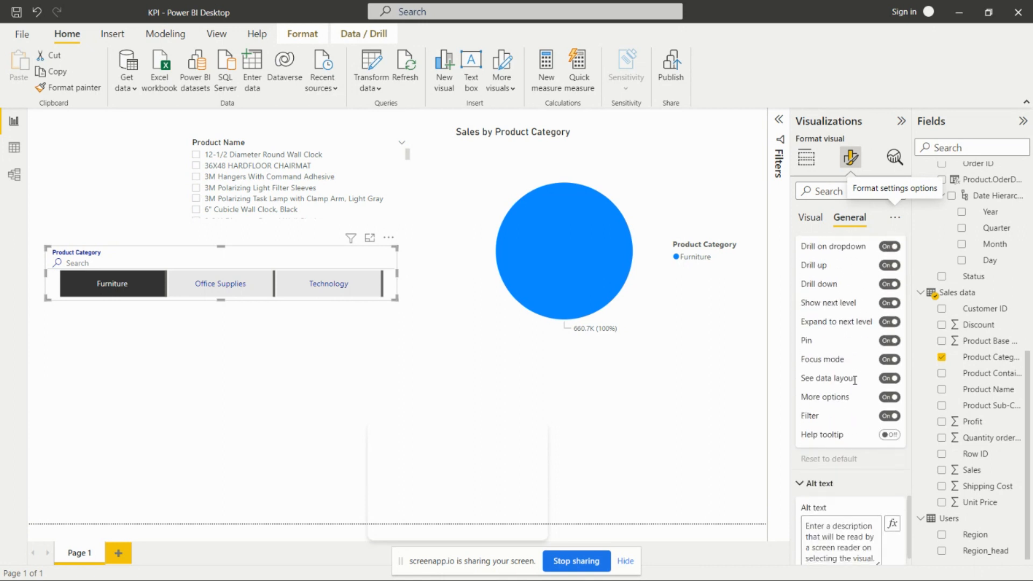
scroll(844, 459, up, 3)
scroll(844, 459, up, 6)
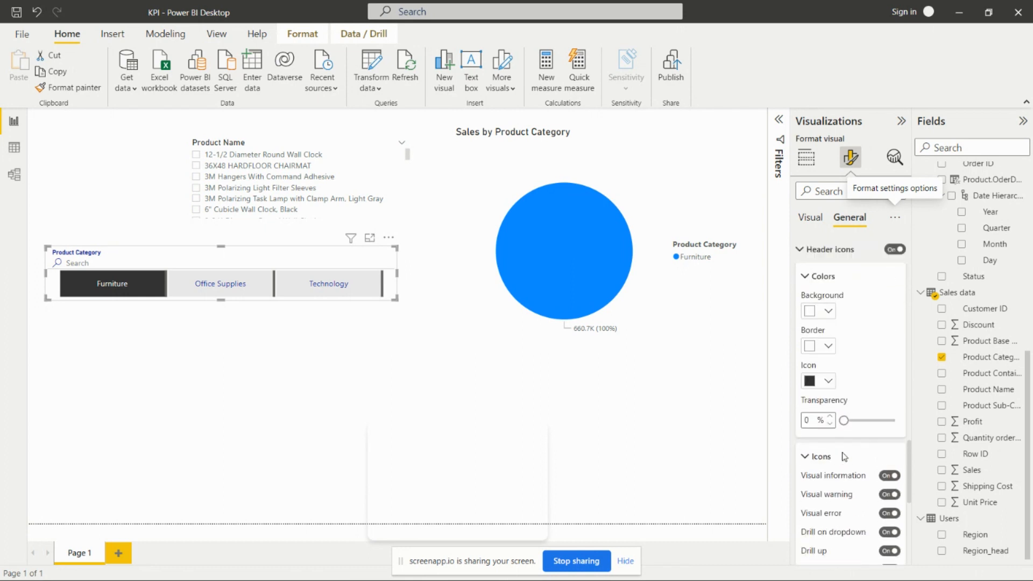
click(894, 217)
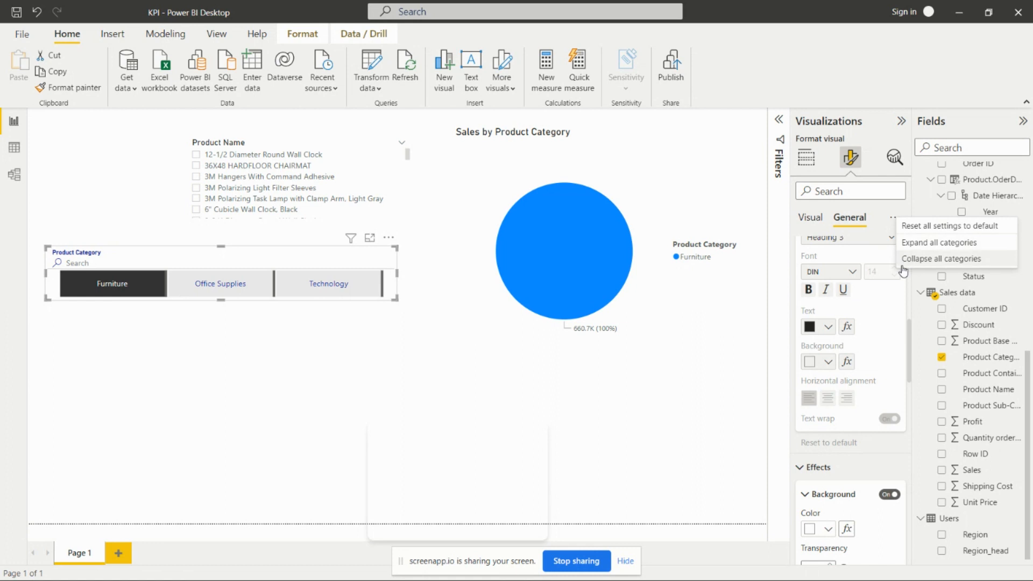
click(804, 164)
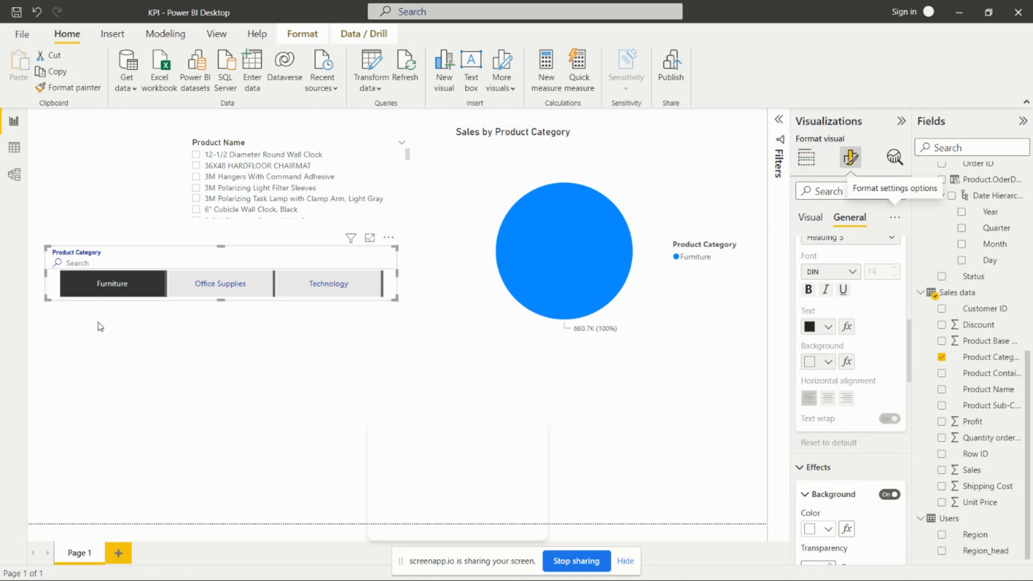
Step: Clear the Furniture selection in the Product Category slicer to remove its filter from the pie chart
click(112, 292)
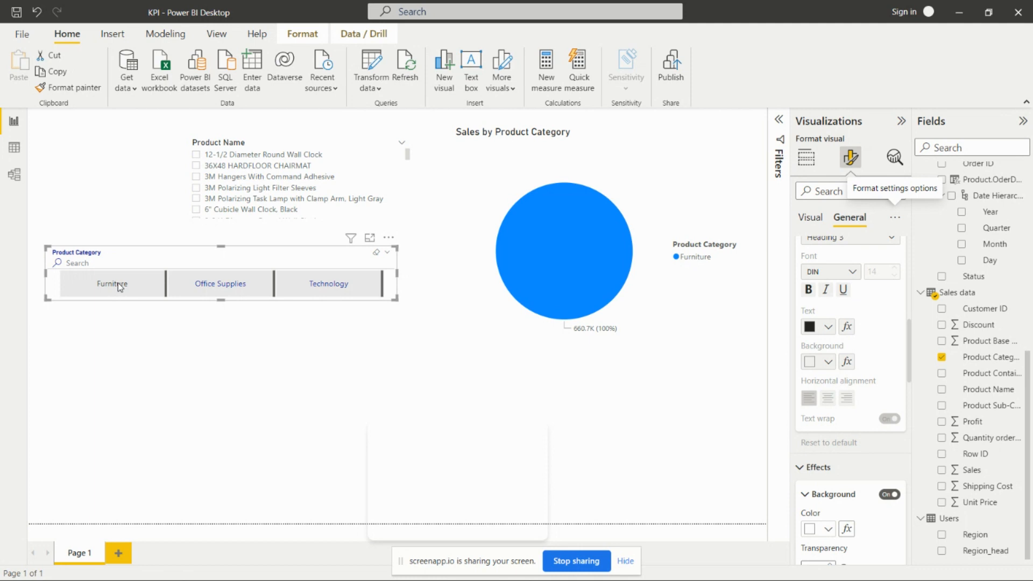
click(118, 282)
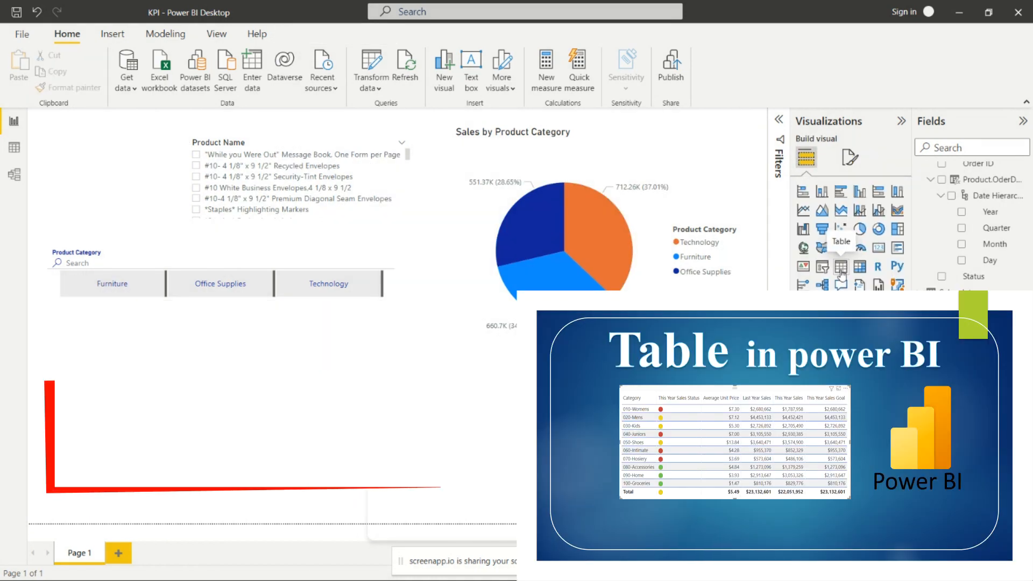